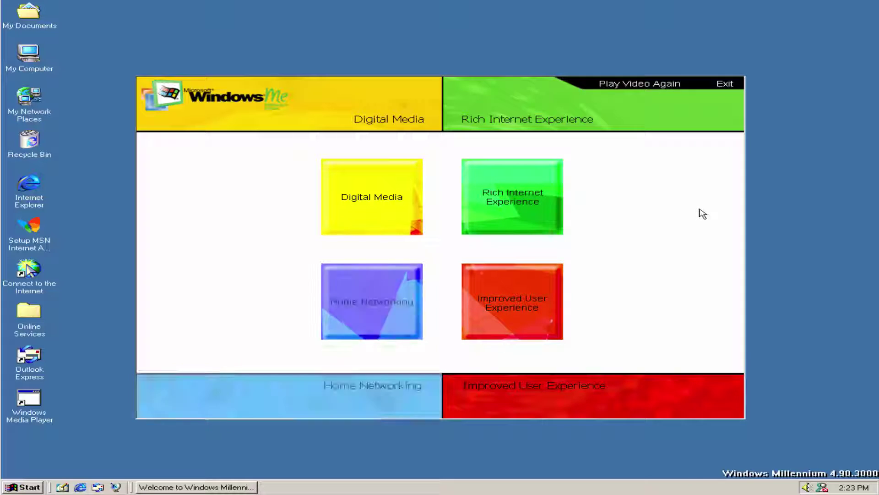
Step: Exit and close the Windows Me welcome tour
mouse_move(356, 397)
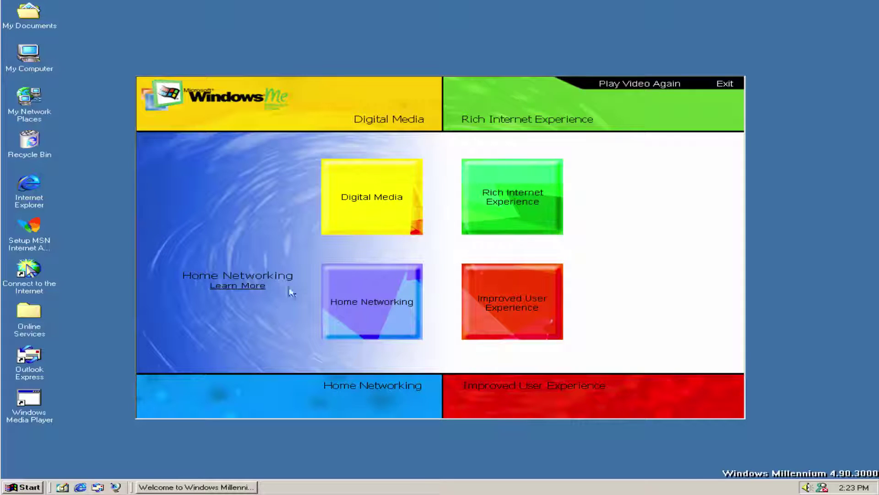
mouse_move(476, 194)
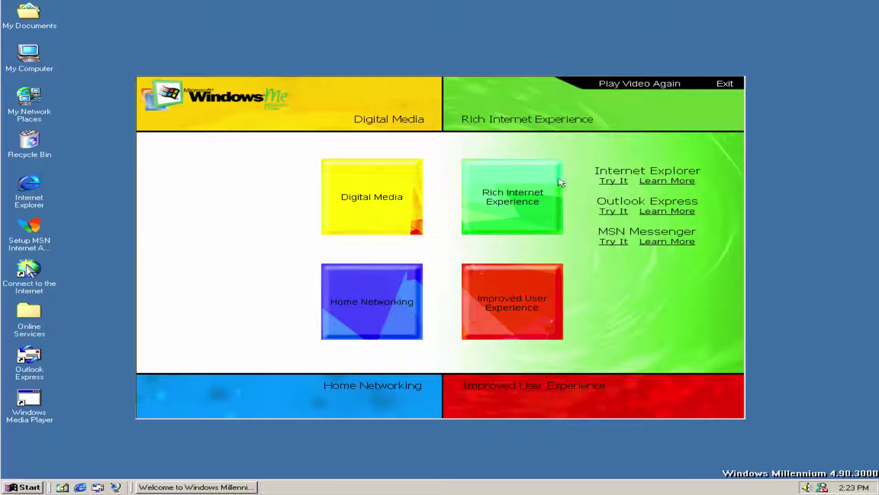
mouse_move(522, 349)
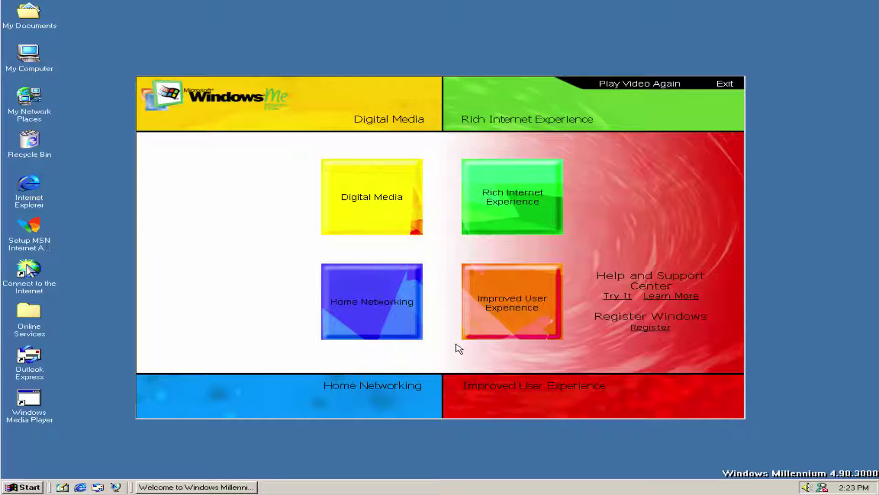
left_click(728, 86)
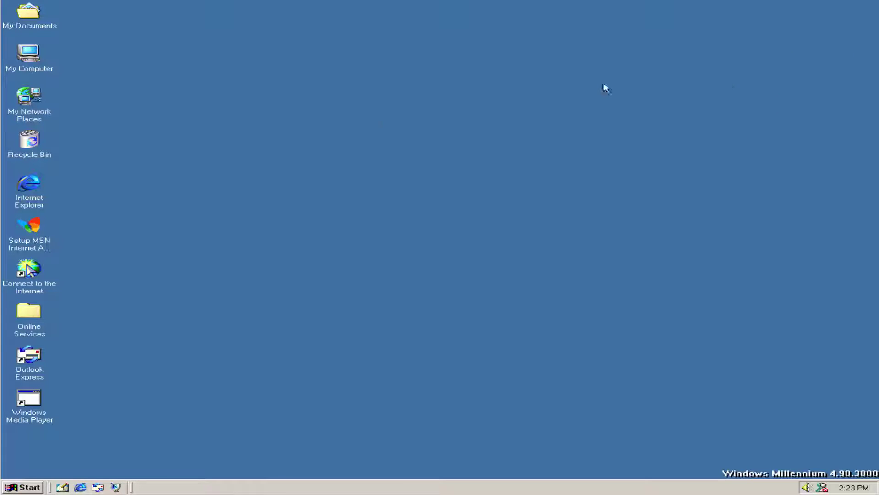
Step: Launch Windows Media Player from Programs > Accessories > Entertainment
left_click(7, 483)
mouse_move(96, 337)
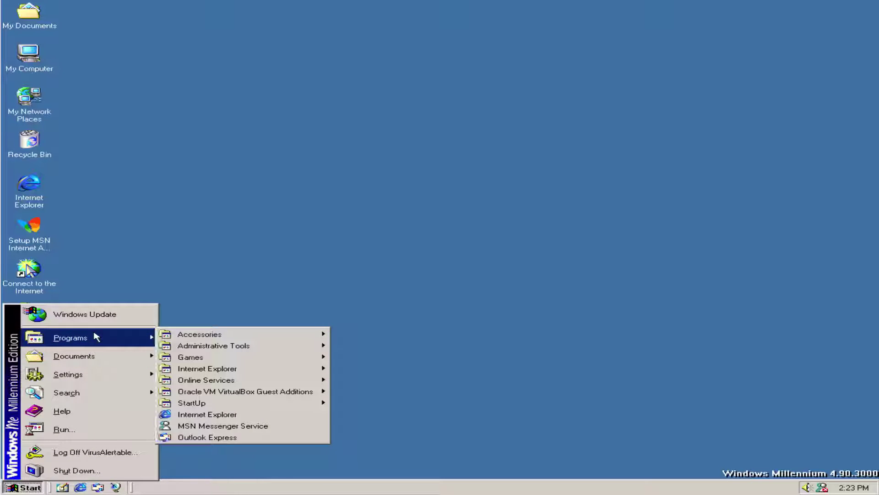
mouse_move(187, 338)
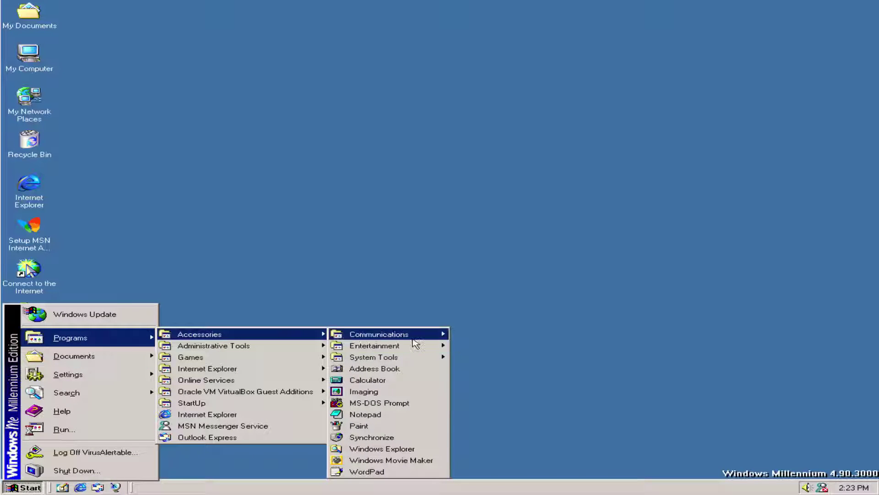
mouse_move(412, 337)
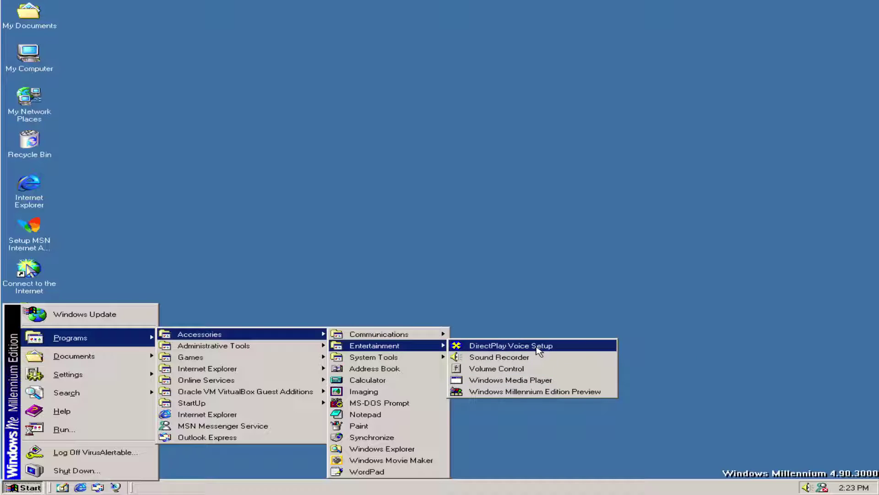
left_click(500, 380)
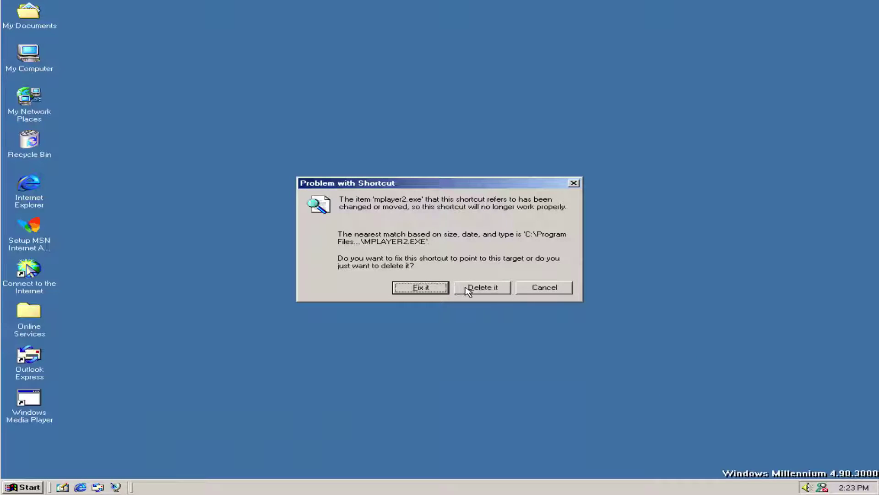
Step: Fix the broken mplayer2.exe shortcut, move the player window up-left, and look through its menus
left_click(397, 289)
left_click_drag(459, 196, 372, 121)
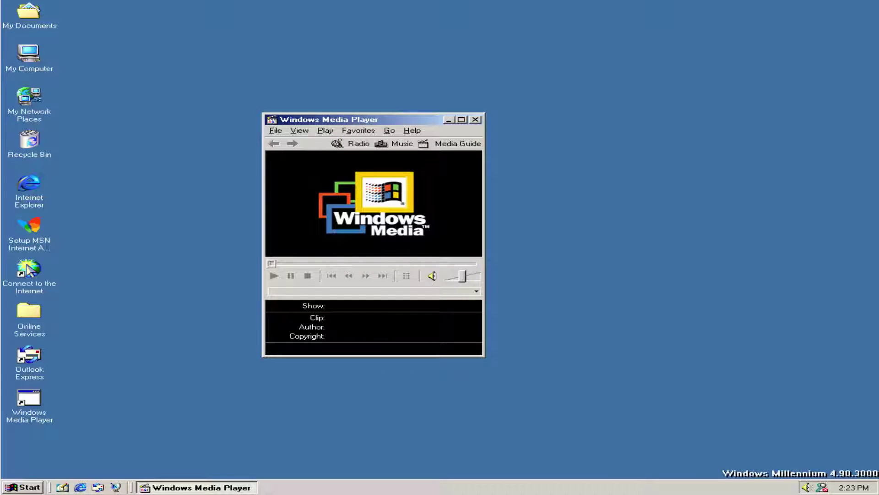
left_click(299, 130)
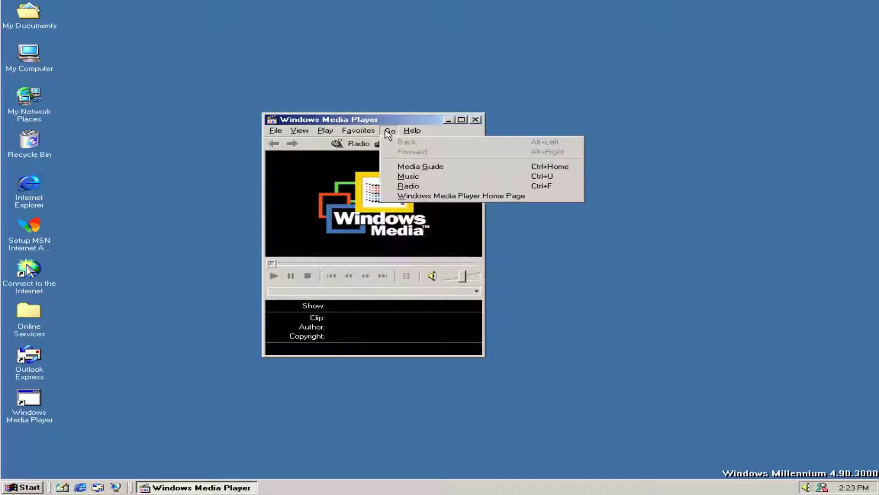
mouse_move(307, 133)
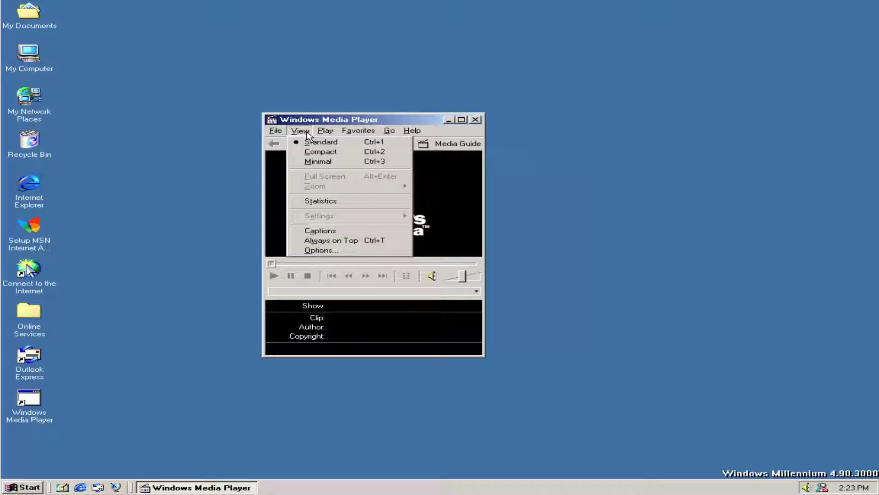
left_click(300, 350)
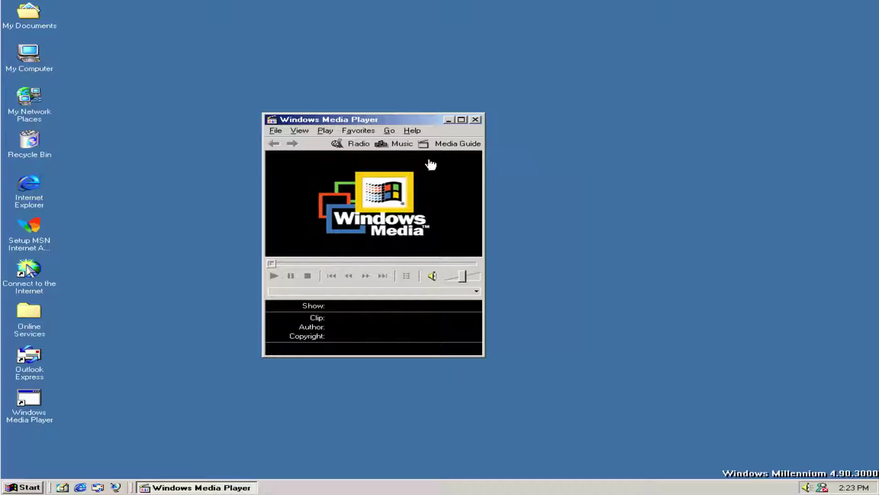
Step: Try the Media Guide and the File > Open browse dialog, cancel both, and close the player
left_click(440, 146)
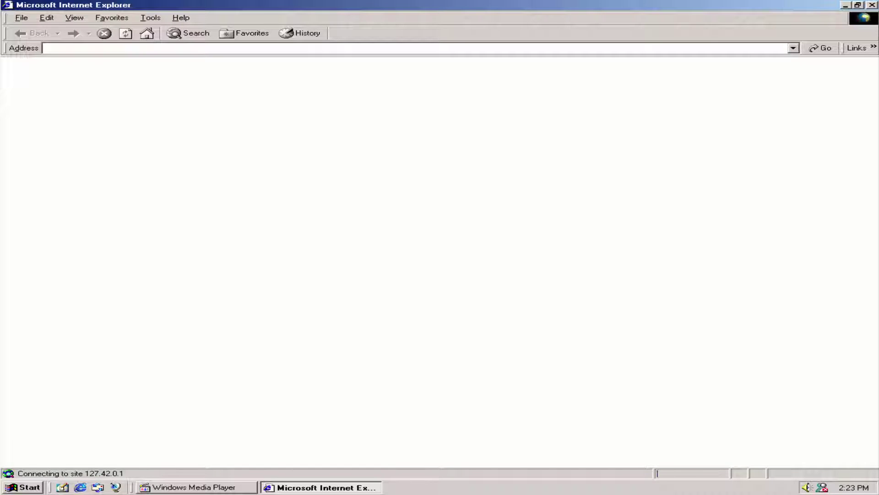
left_click(872, 5)
left_click(276, 130)
left_click(286, 142)
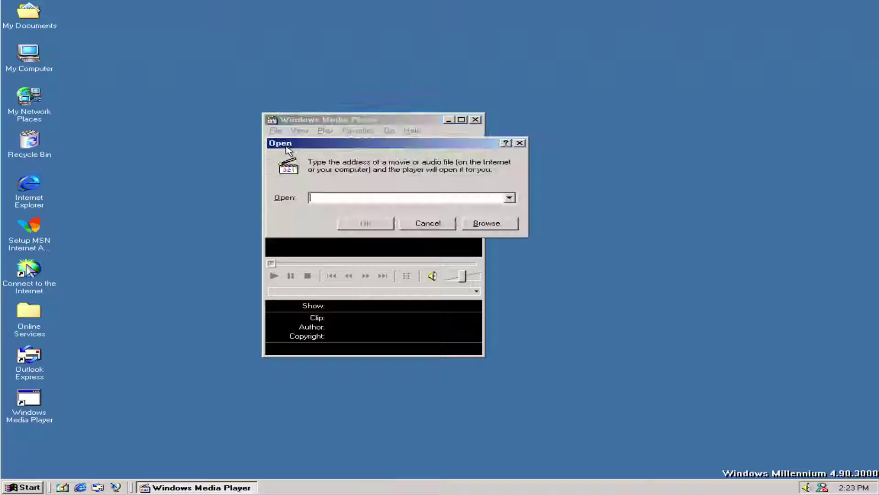
left_click(479, 233)
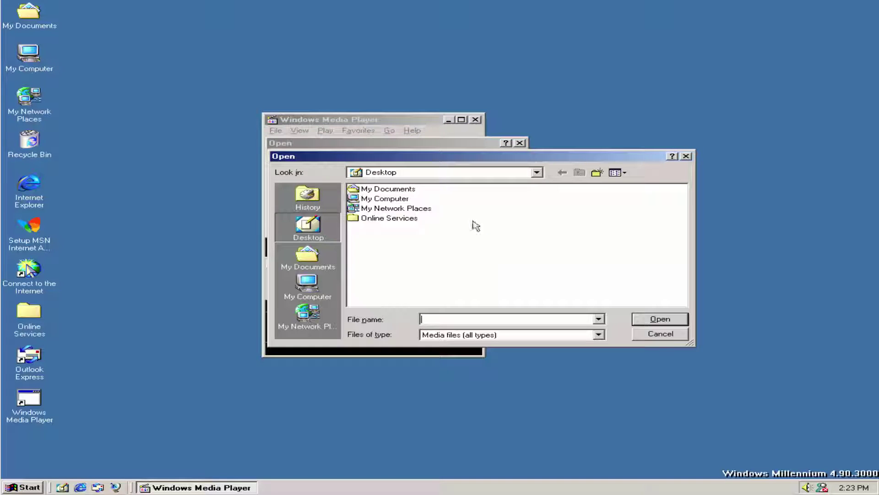
left_click(685, 334)
left_click(417, 224)
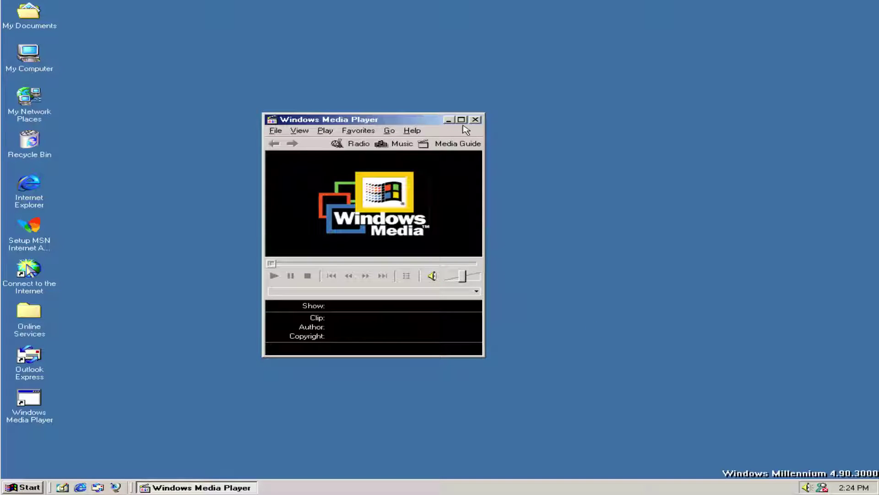
left_click(476, 119)
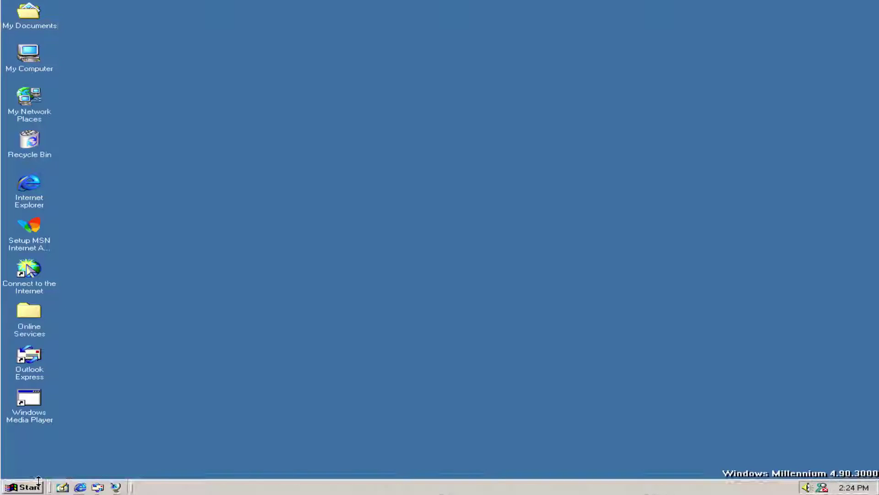
left_click(22, 487)
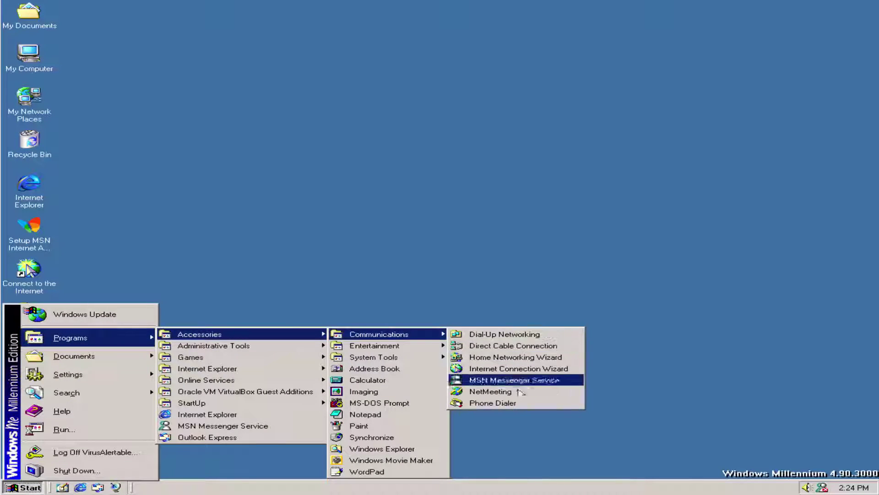
Step: Create a System Restore point with the description 'Restore' and close the wizard
mouse_move(426, 349)
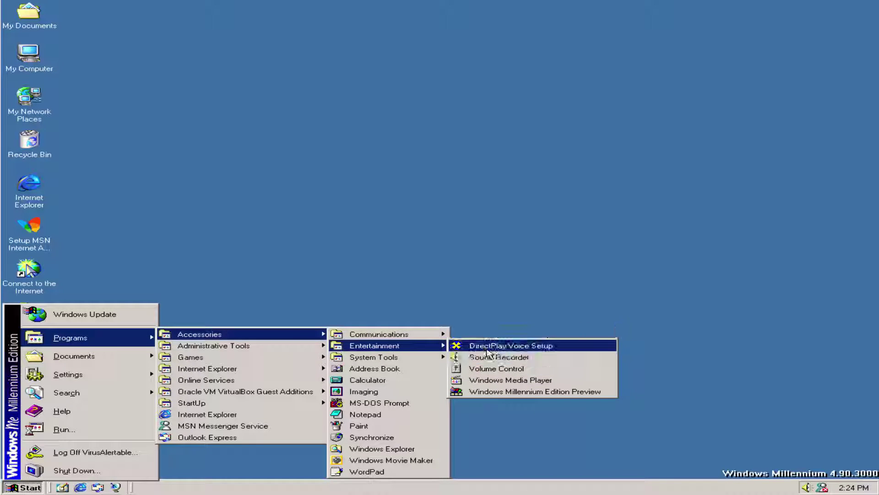
mouse_move(384, 360)
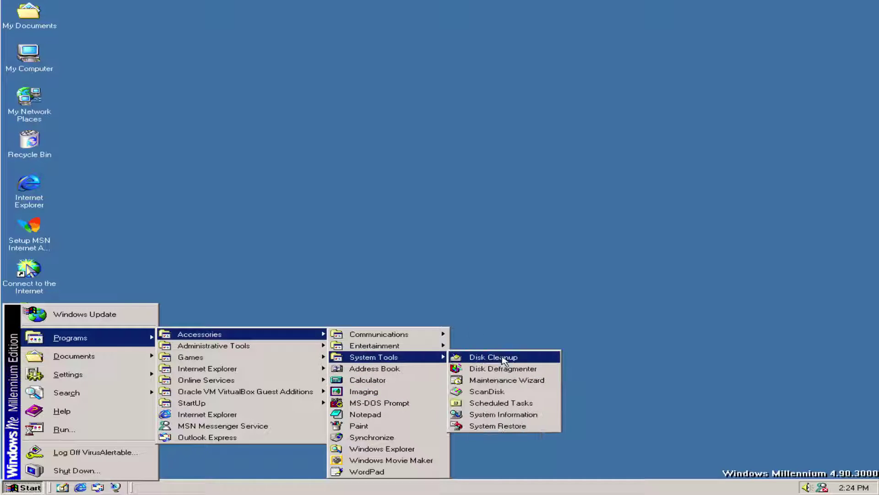
left_click(504, 425)
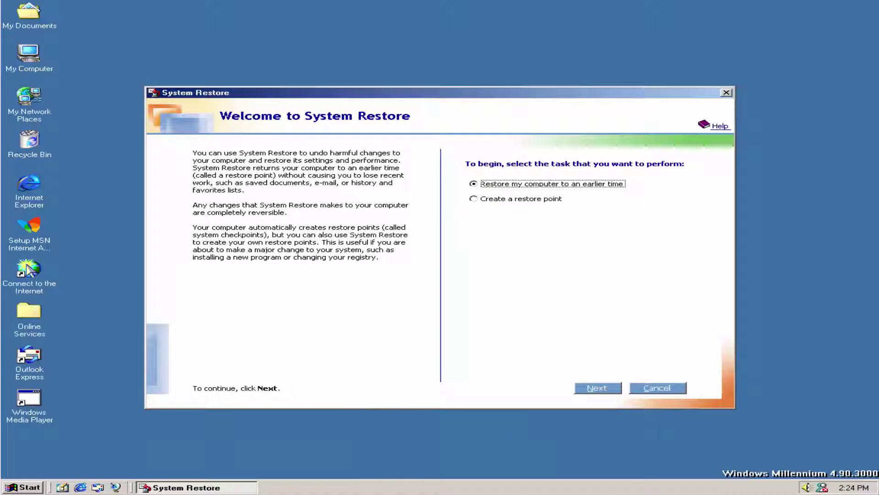
left_click(532, 199)
left_click(598, 389)
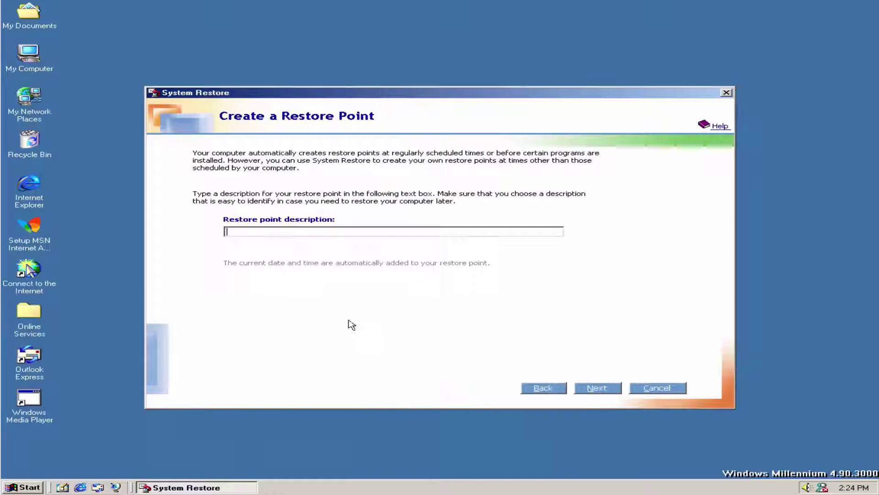
type("Restore")
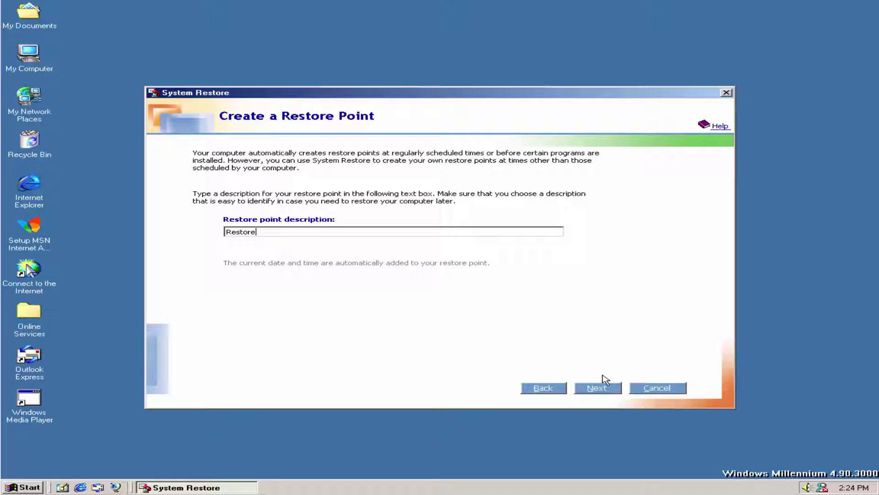
left_click(601, 388)
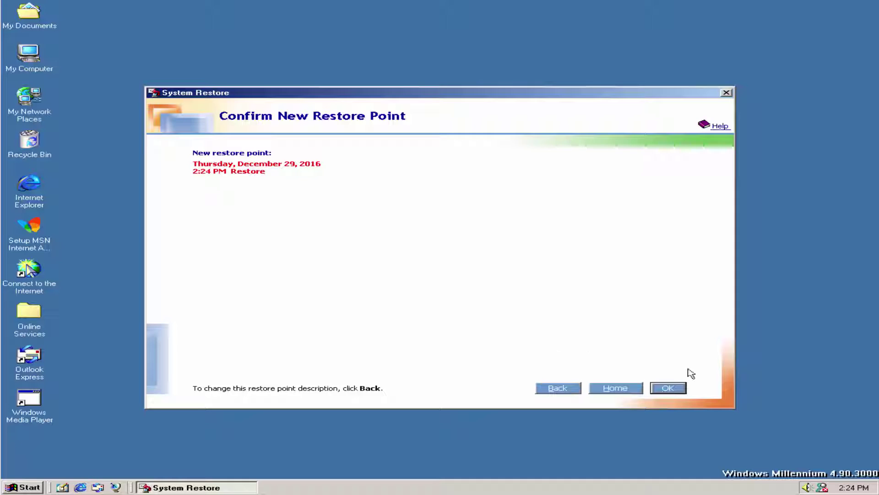
left_click(672, 388)
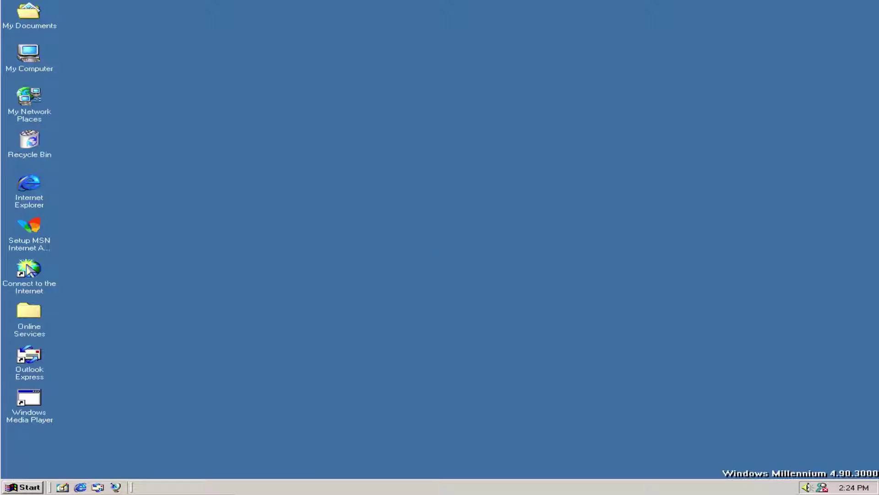
left_click(31, 486)
Step: Launch 3D Pinball Space Cadet from Games, then close its window
mouse_move(84, 342)
mouse_move(255, 370)
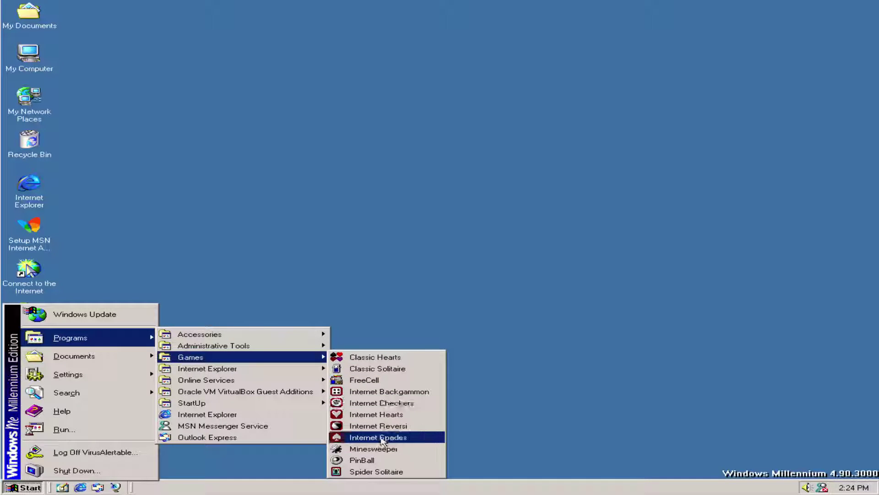
left_click(376, 472)
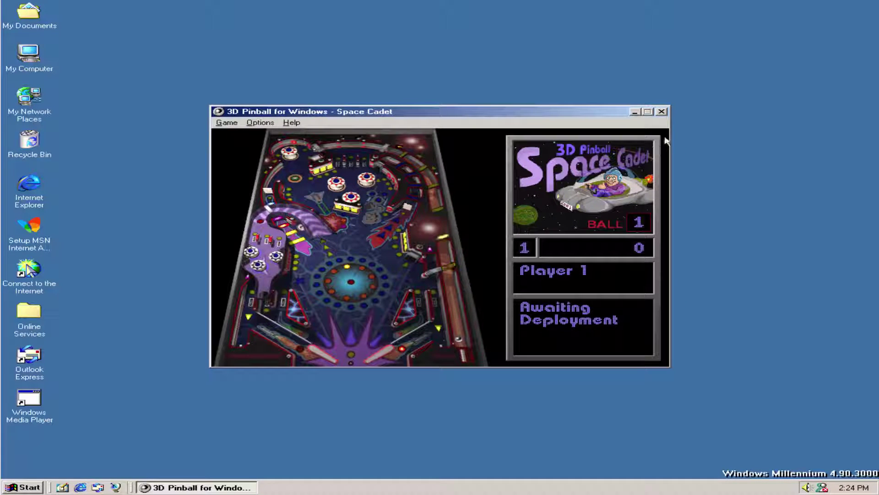
left_click(661, 112)
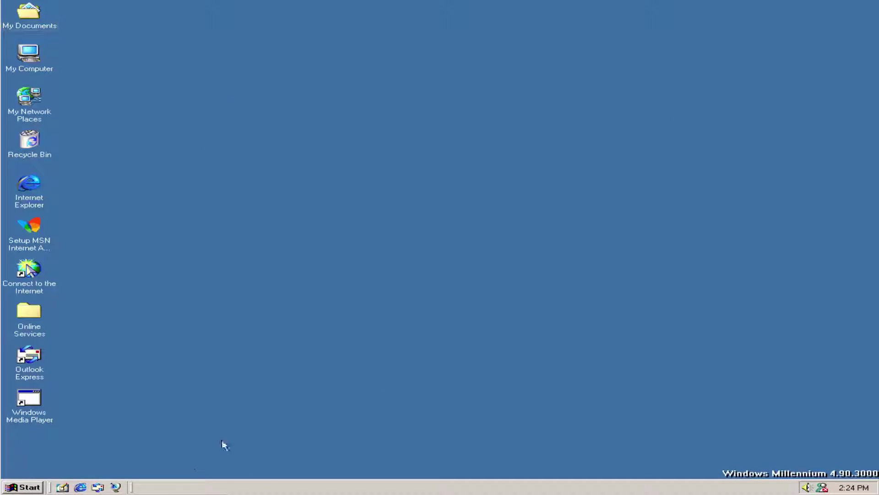
left_click(36, 489)
Step: Launch Internet Spades from Games and join an online match
mouse_move(115, 356)
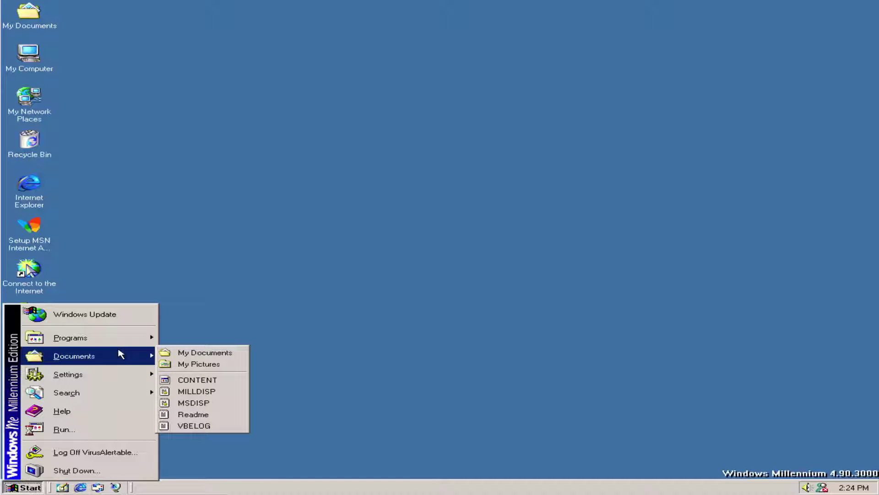
mouse_move(275, 357)
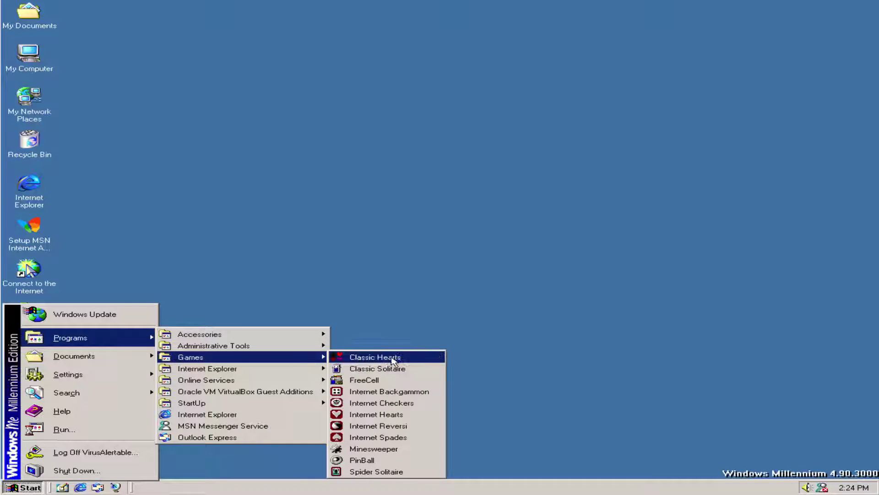
left_click(395, 437)
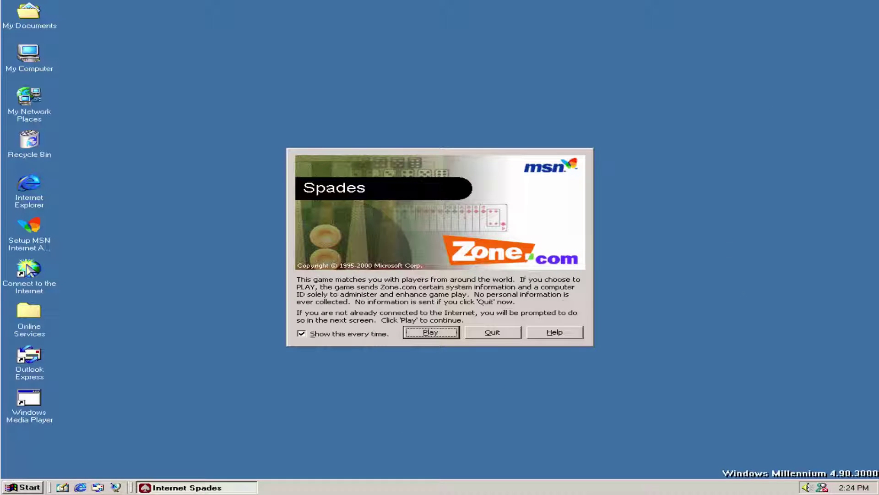
left_click(455, 333)
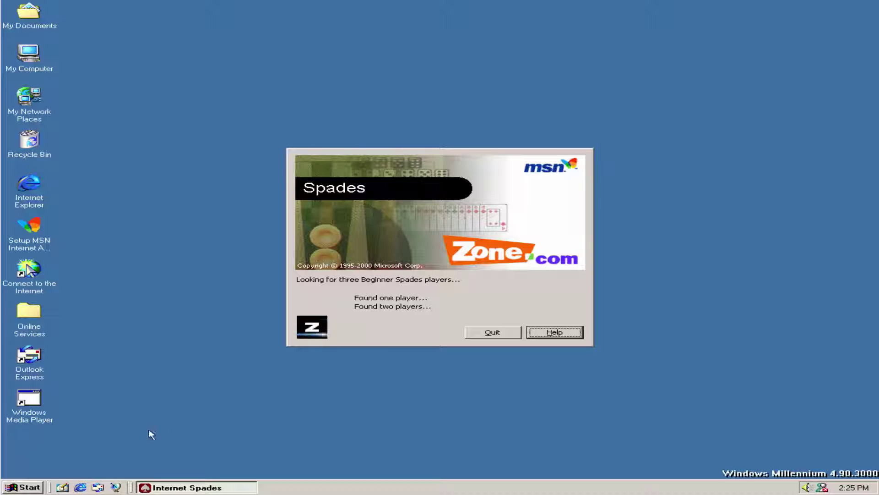
left_click(40, 480)
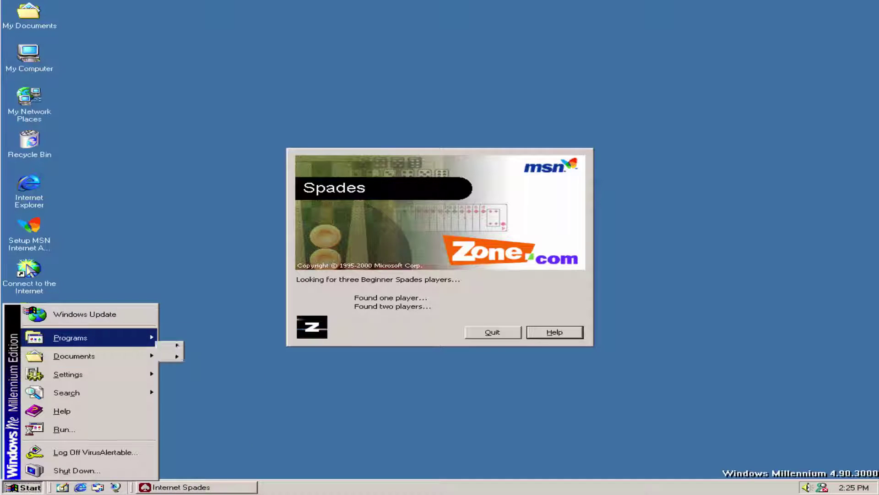
mouse_move(146, 345)
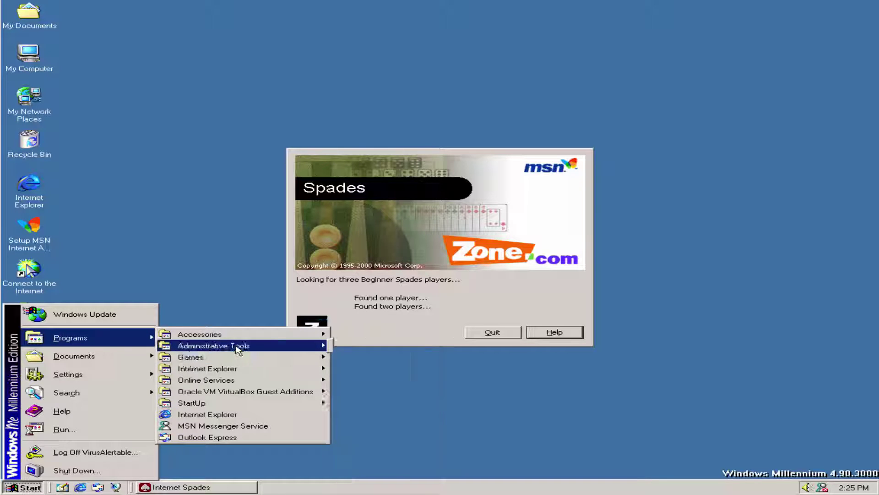
mouse_move(240, 346)
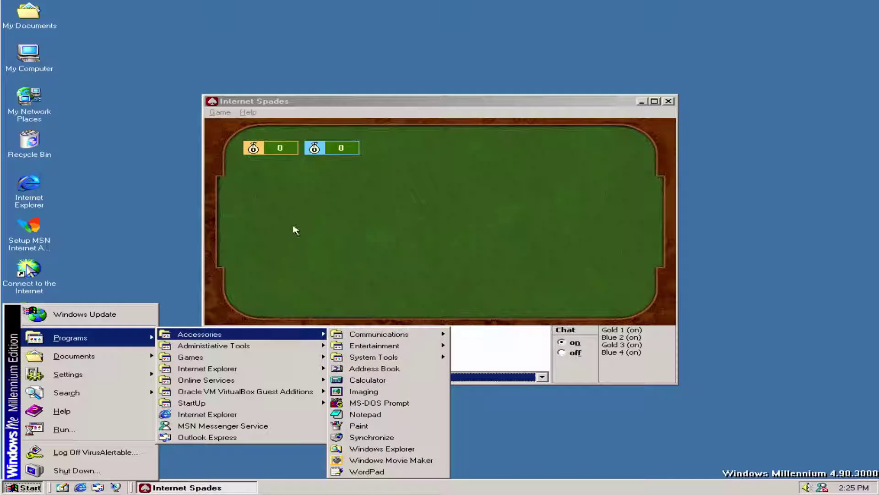
left_click(295, 231)
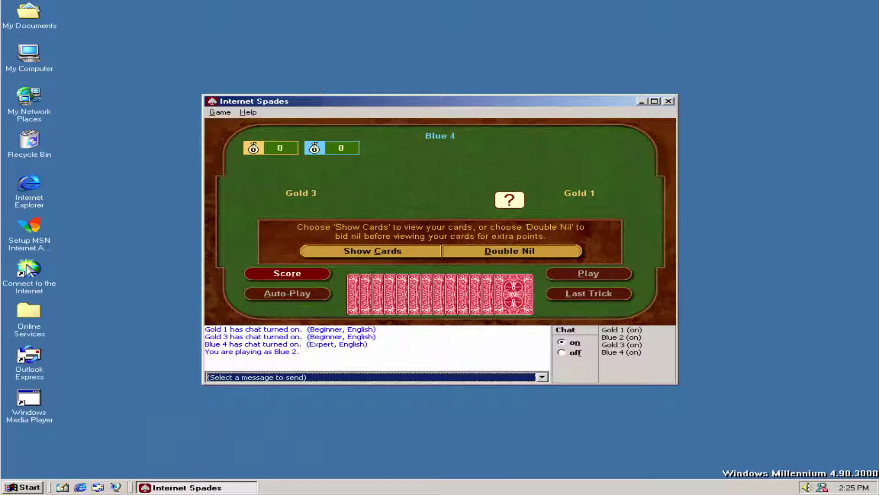
Step: Send Hello in the table chat, show the cards, then leave the game with Alt+F4
left_click(301, 377)
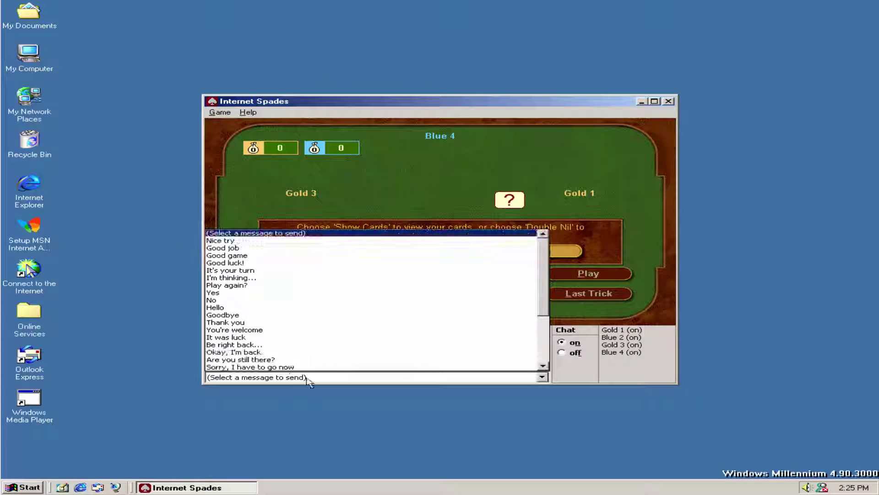
left_click(240, 308)
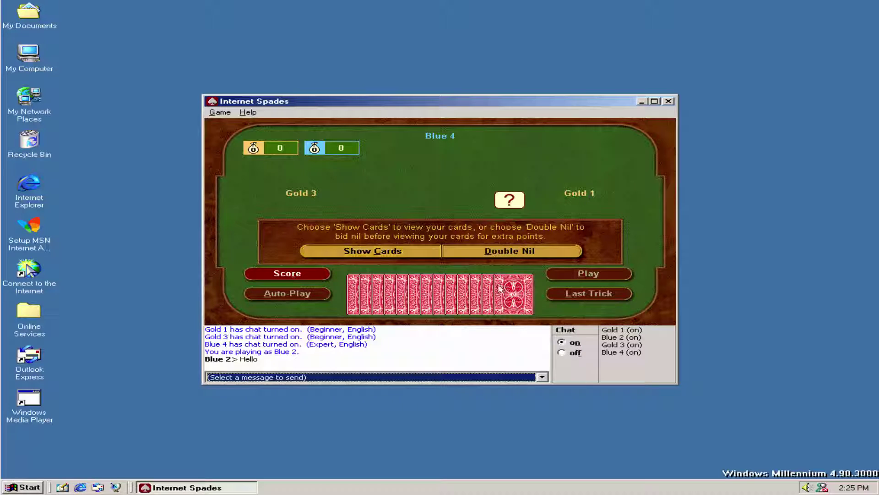
left_click(362, 252)
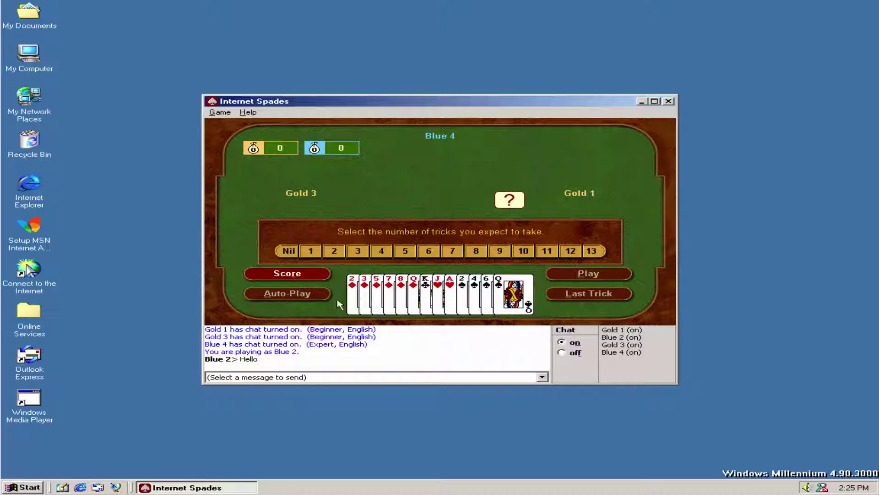
key("alt+F4")
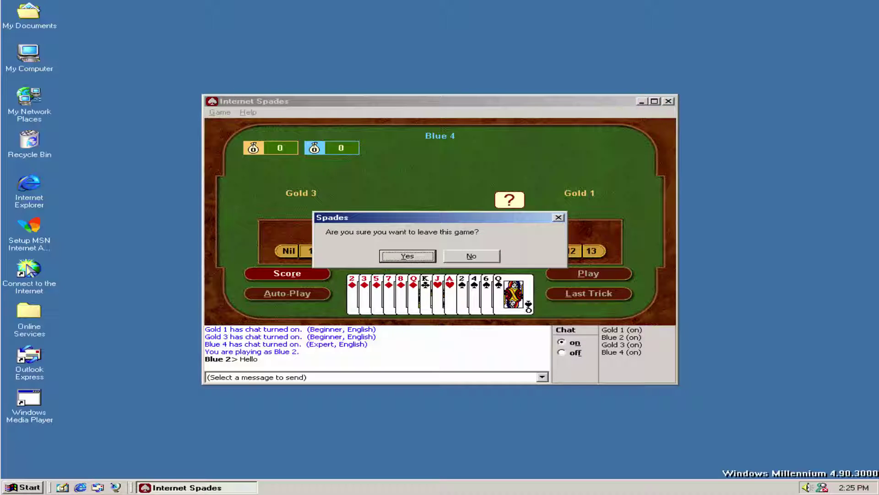
left_click(401, 258)
left_click(42, 482)
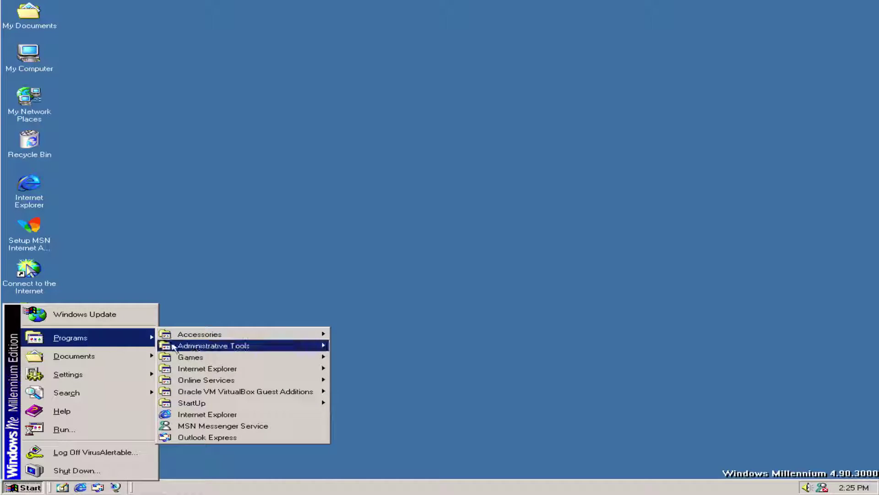
mouse_move(198, 358)
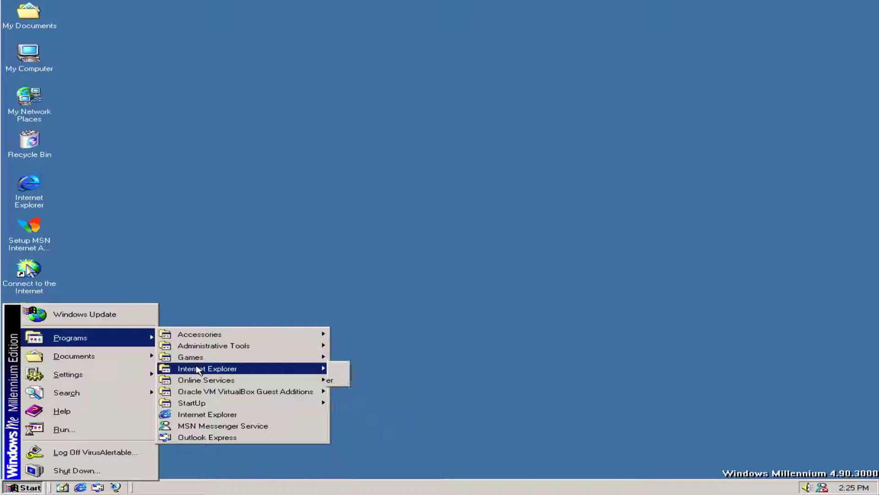
mouse_move(198, 380)
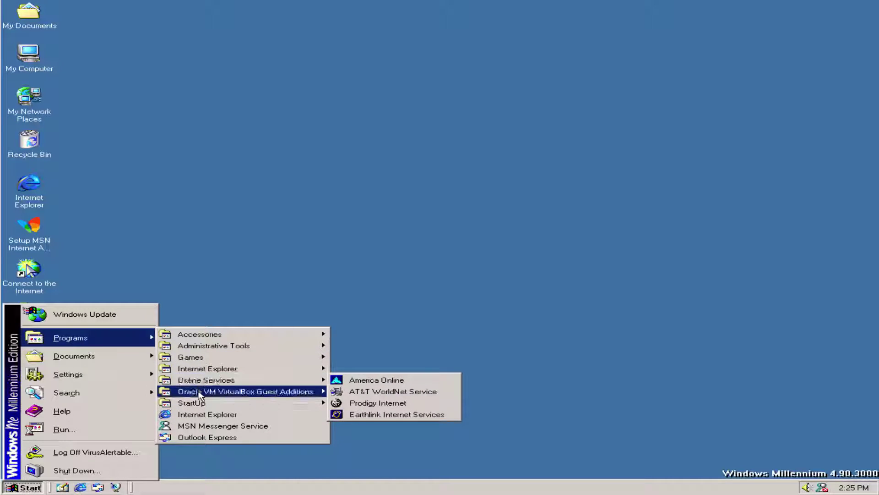
left_click(198, 425)
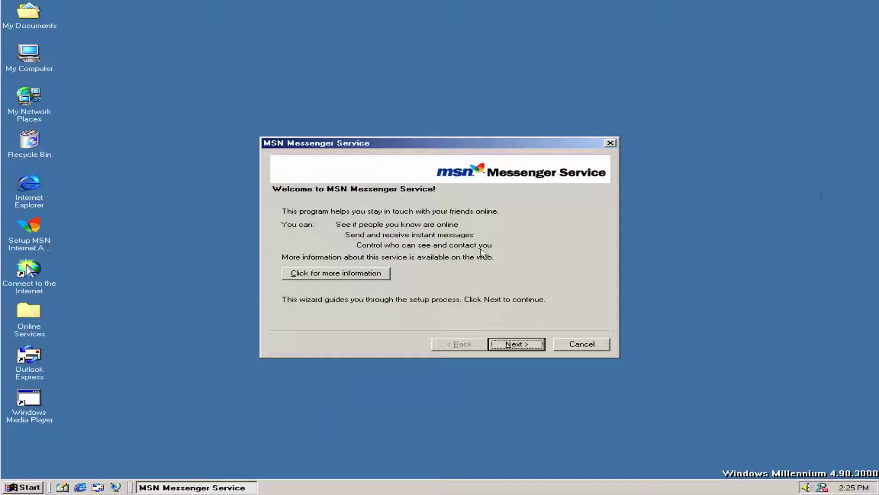
left_click(509, 343)
left_click(505, 345)
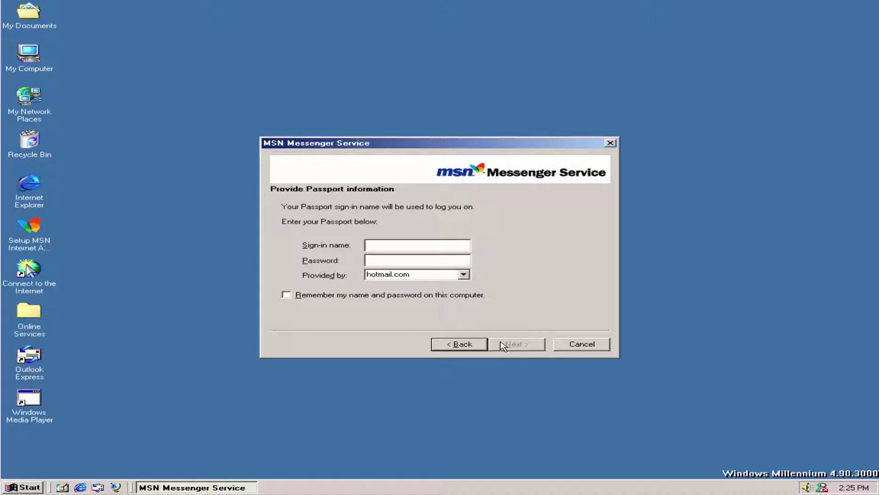
left_click(571, 347)
right_click(35, 72)
left_click(51, 160)
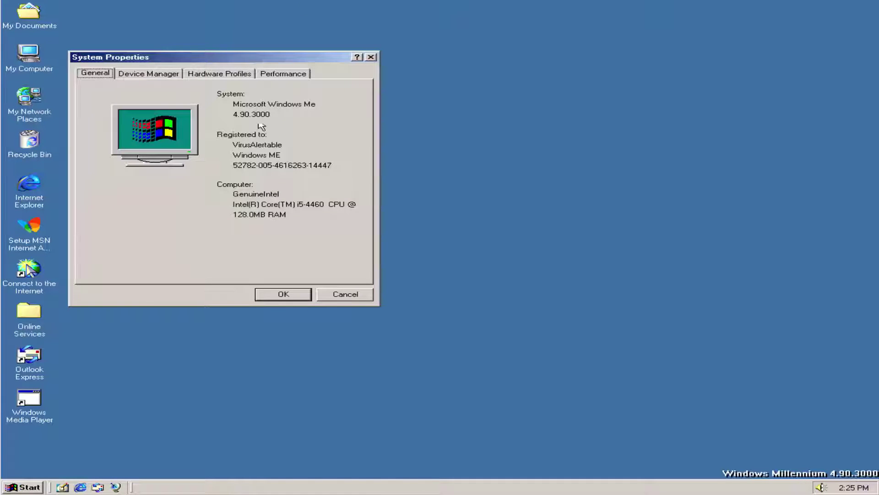
left_click(371, 57)
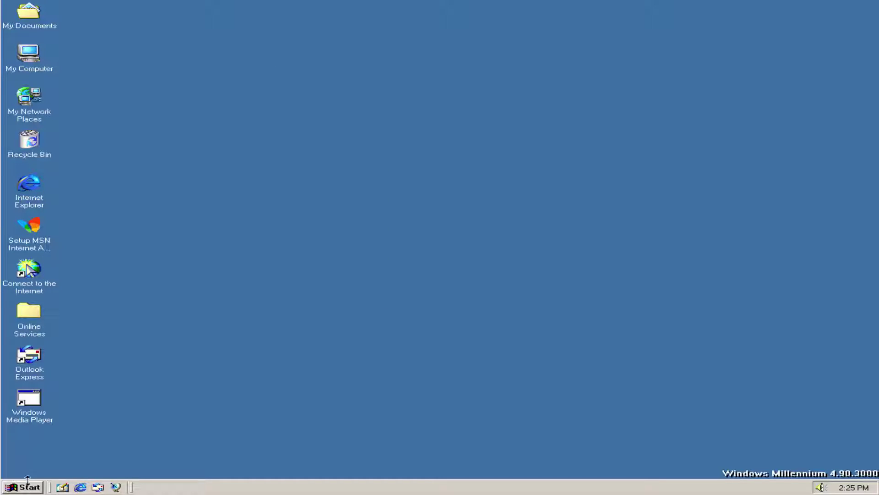
double_click(28, 186)
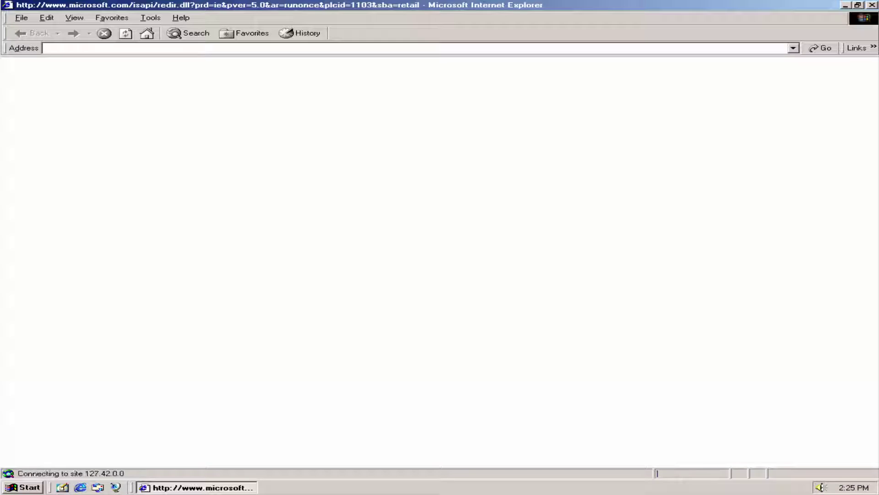
left_click(182, 18)
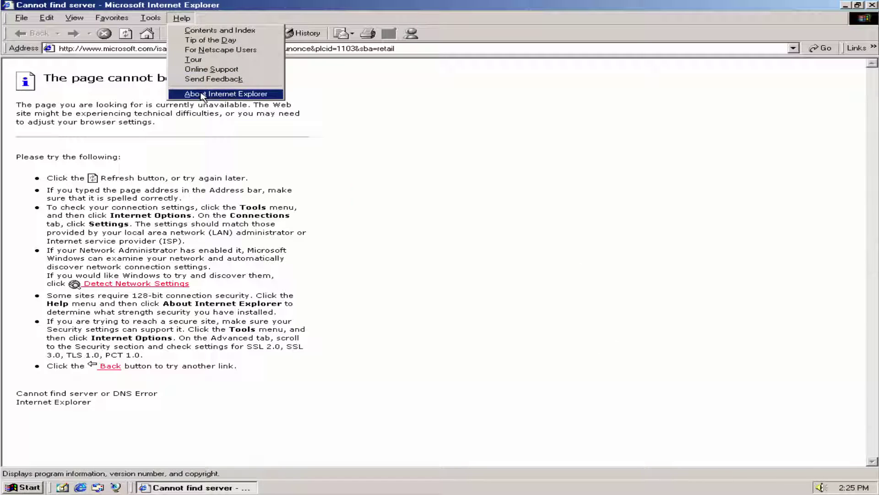
left_click(206, 94)
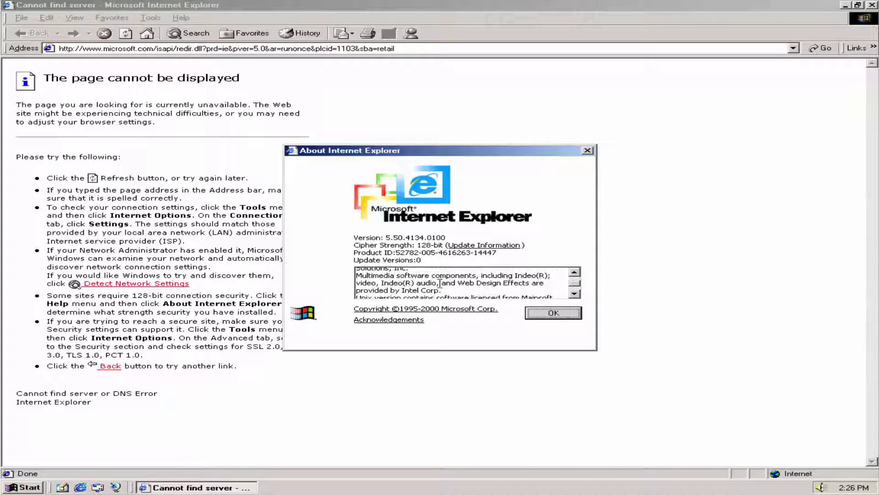
left_click(502, 250)
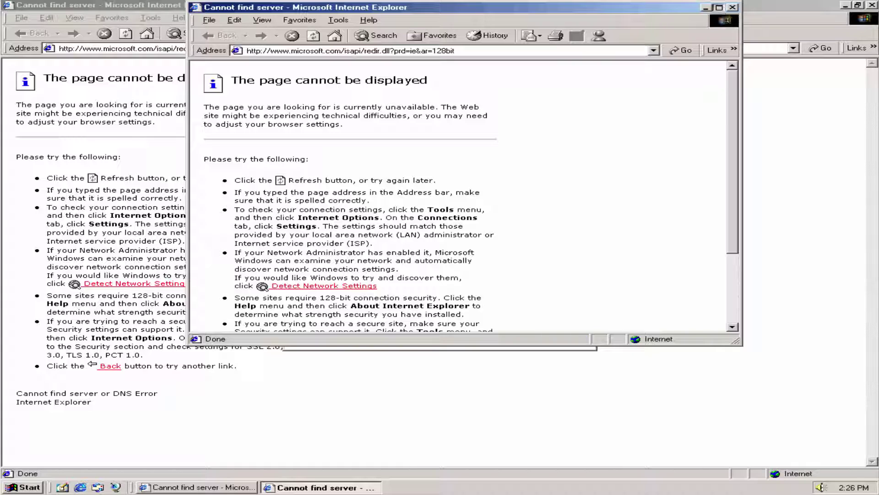
left_click(719, 7)
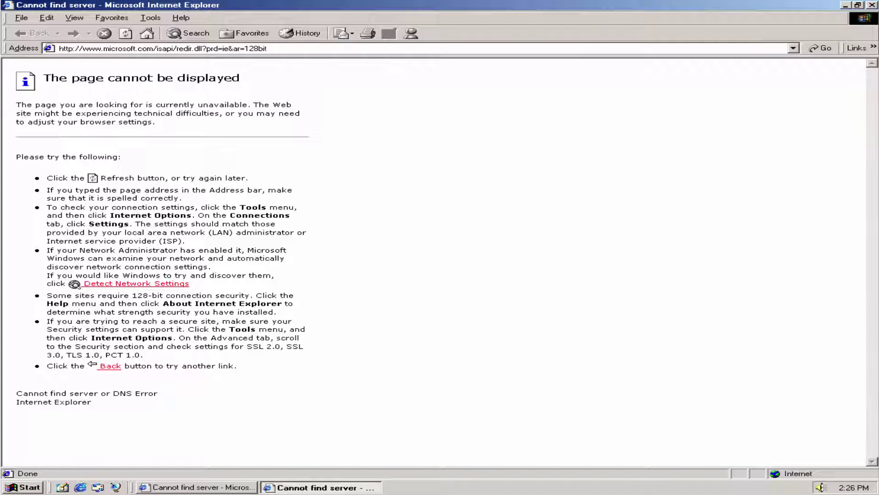
left_click(873, 5)
left_click(529, 316)
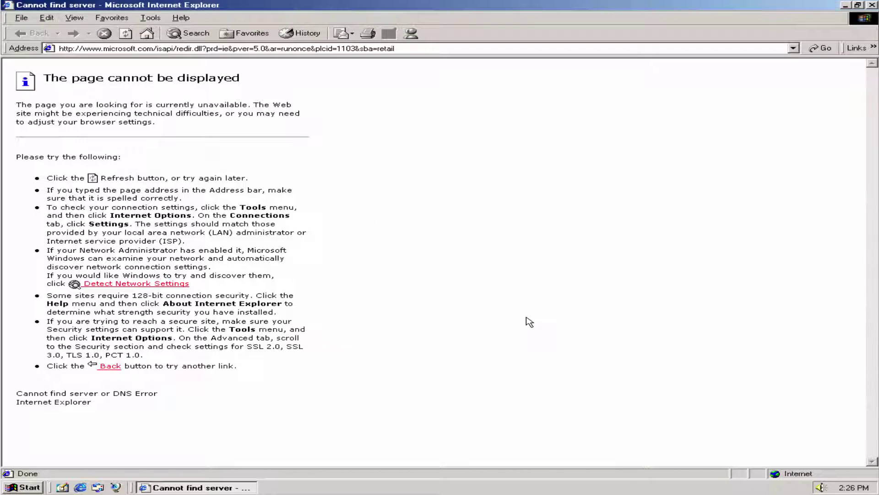
left_click(873, 6)
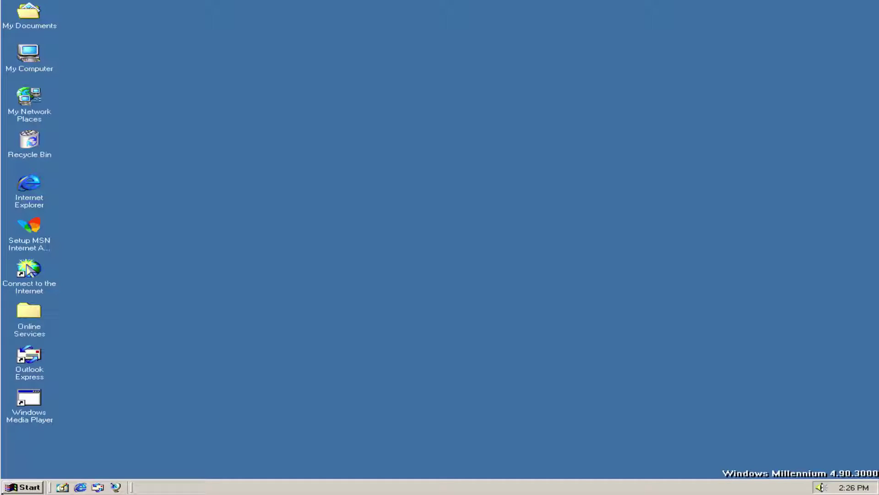
left_click(27, 487)
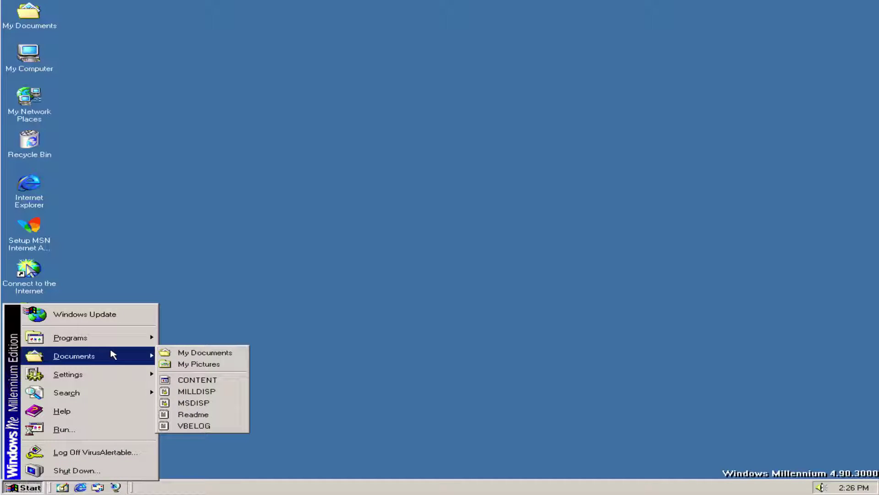
mouse_move(143, 337)
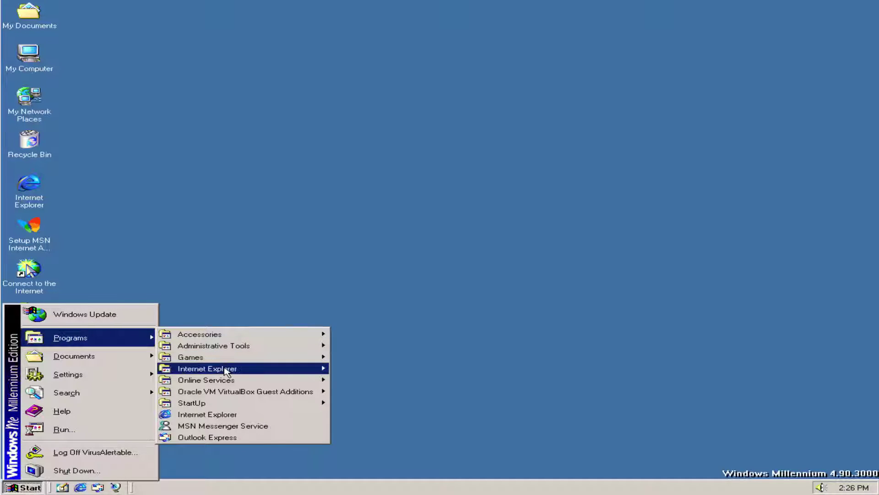
left_click(229, 437)
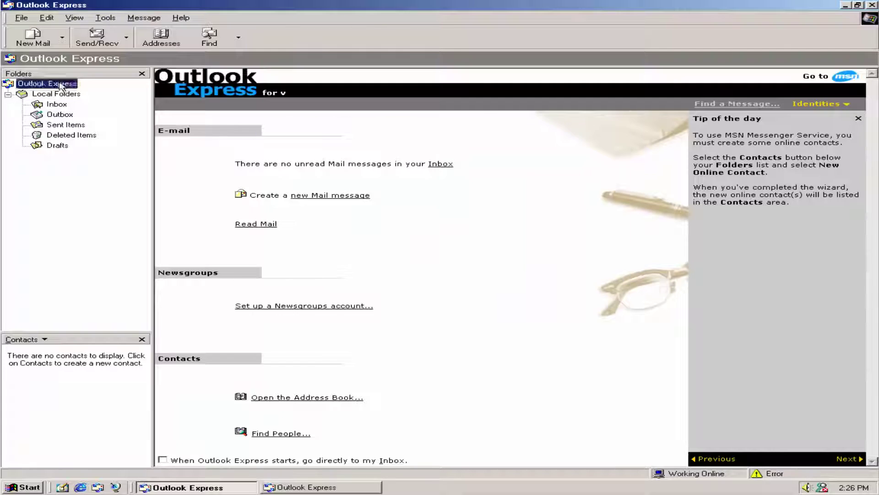
left_click(60, 114)
left_click(65, 134)
left_click(59, 124)
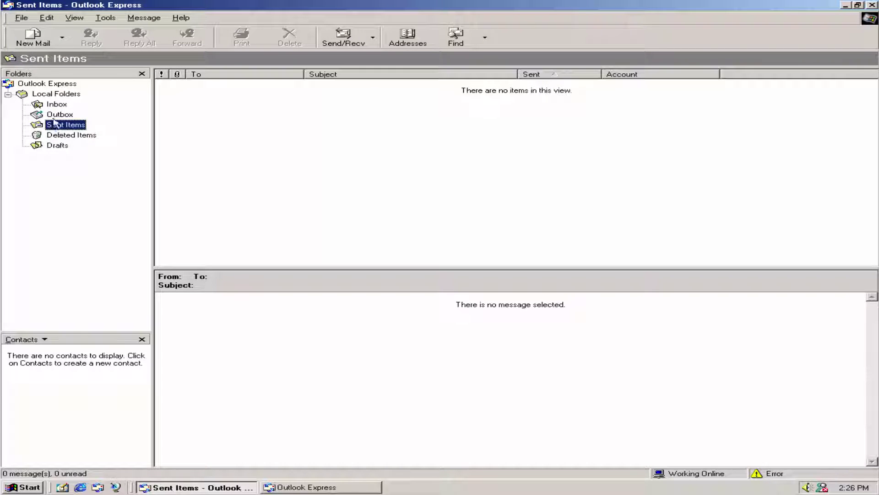
left_click(53, 115)
left_click(873, 6)
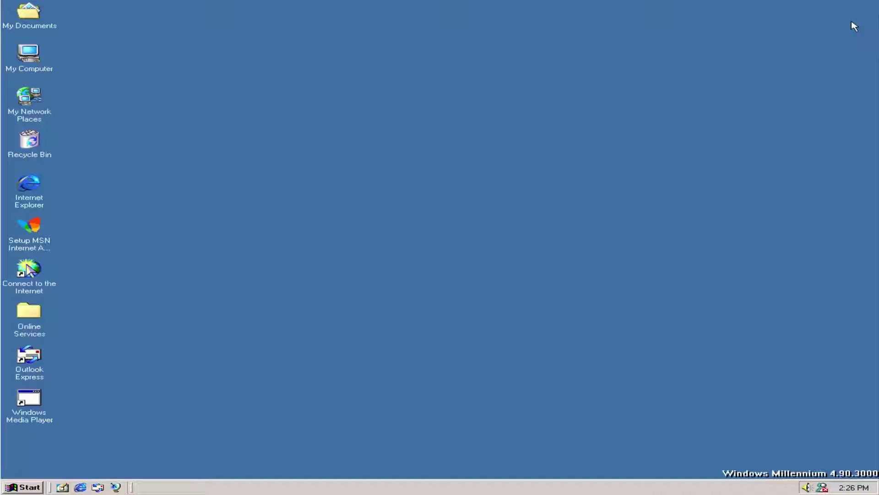
left_click(27, 484)
mouse_move(115, 366)
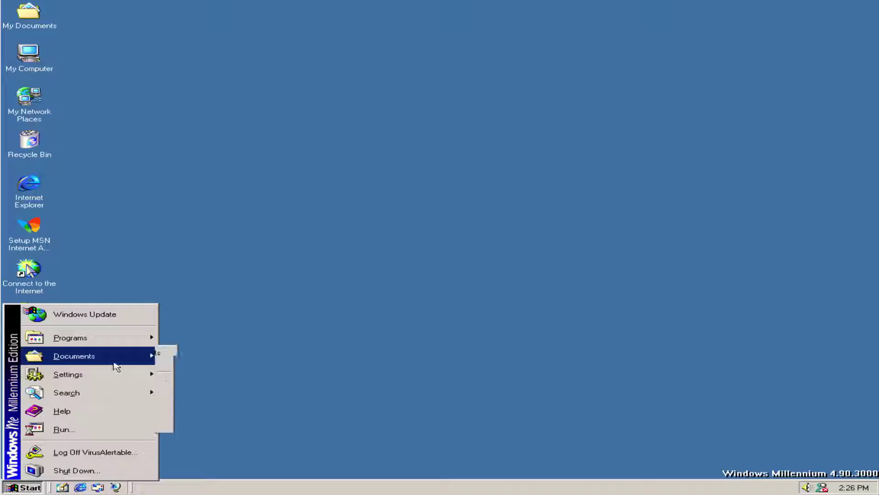
key("Escape")
key("Escape")
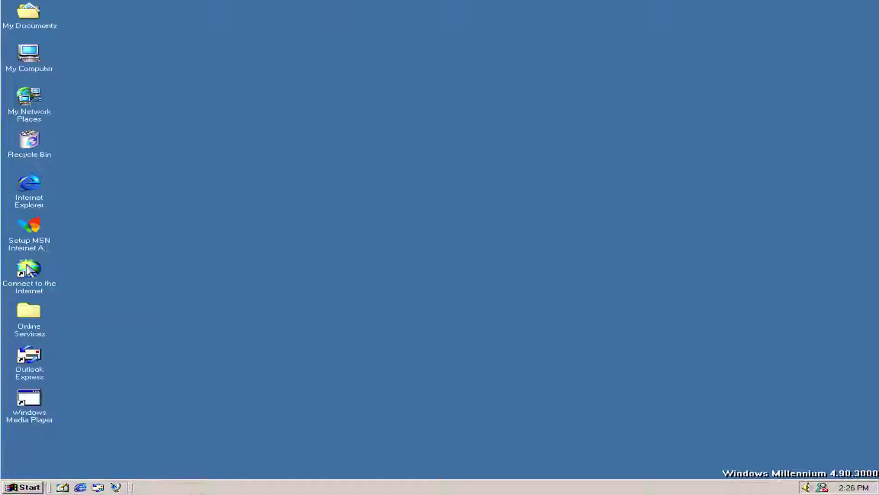
left_click(92, 137)
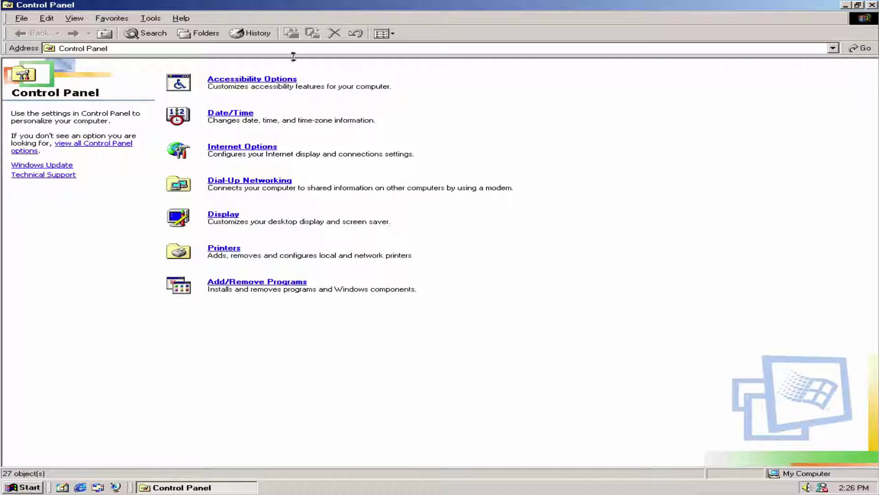
left_click(287, 284)
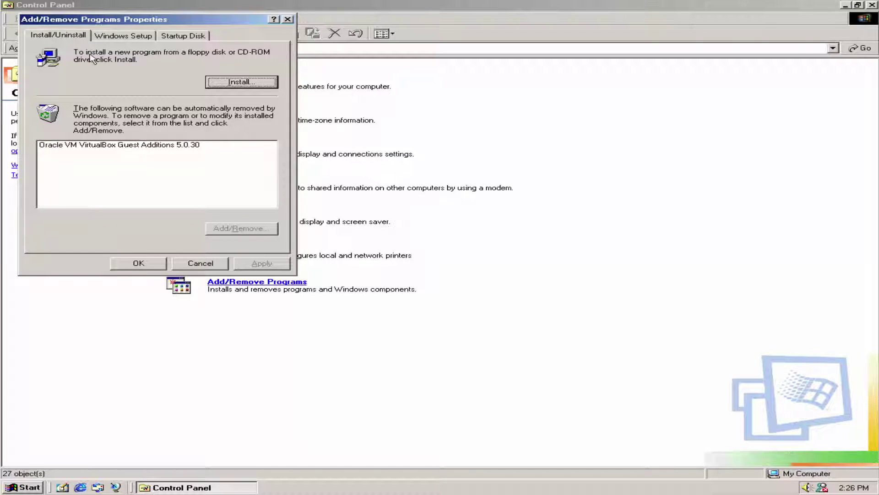
left_click(123, 36)
left_click(186, 36)
left_click(151, 37)
left_click(287, 19)
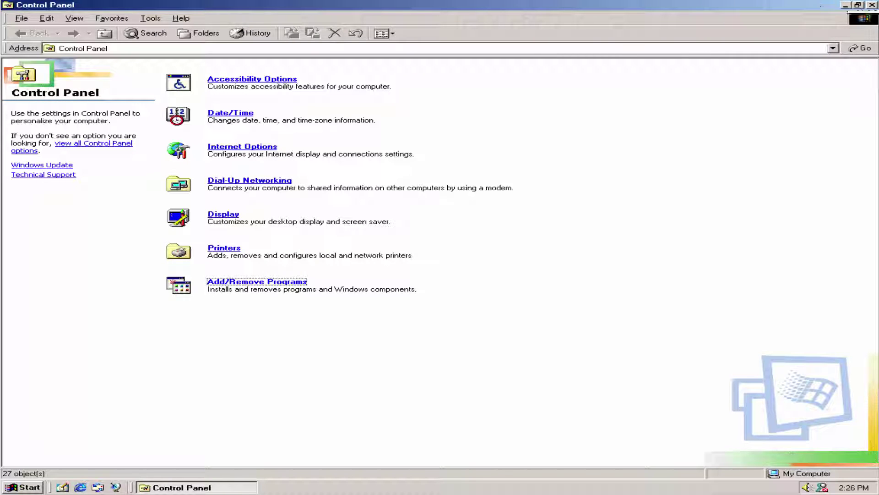
left_click(873, 5)
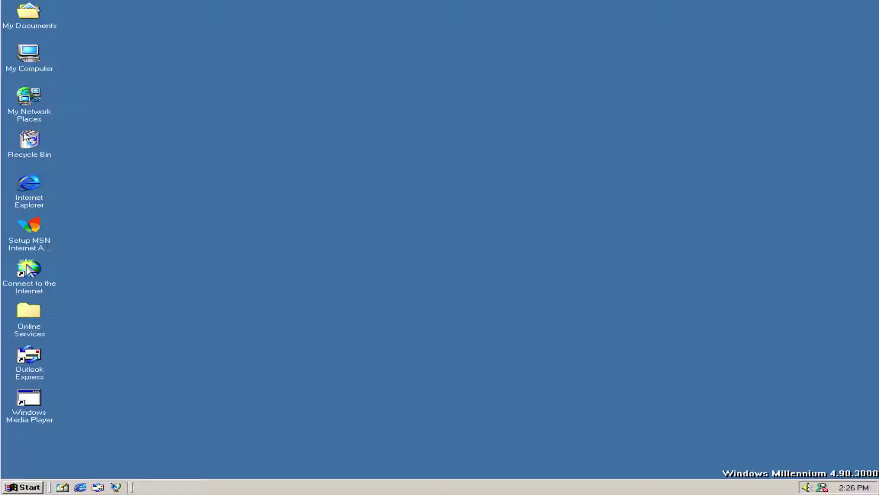
right_click(22, 148)
Step: Empty the Recycle Bin, then open and close Internet Explorer's Radio Station Guide favorite
left_click(92, 184)
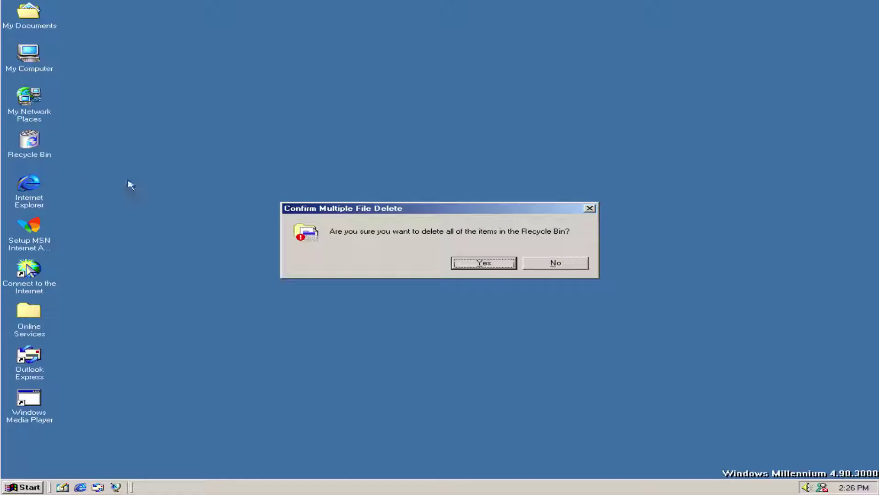
left_click(480, 264)
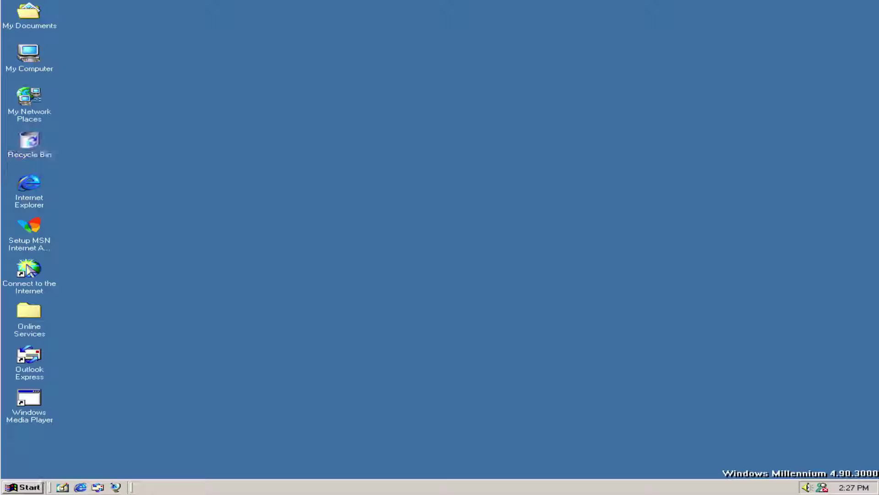
left_click(33, 485)
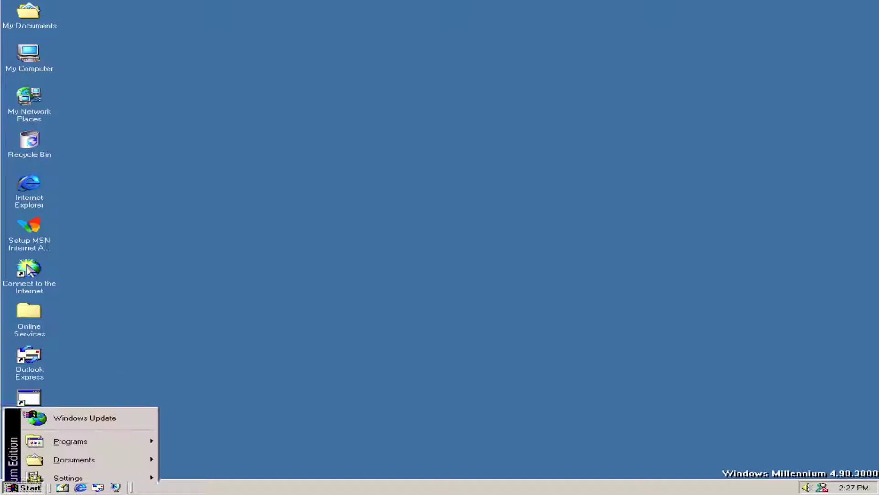
left_click(116, 487)
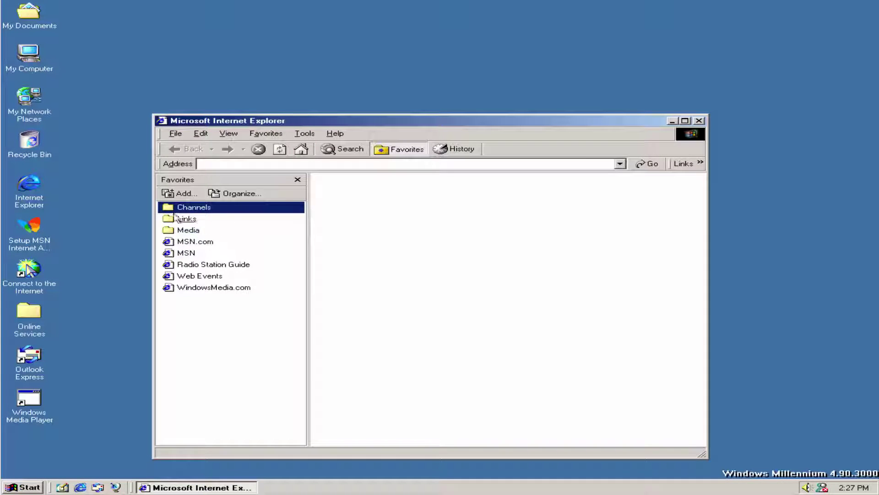
left_click(258, 267)
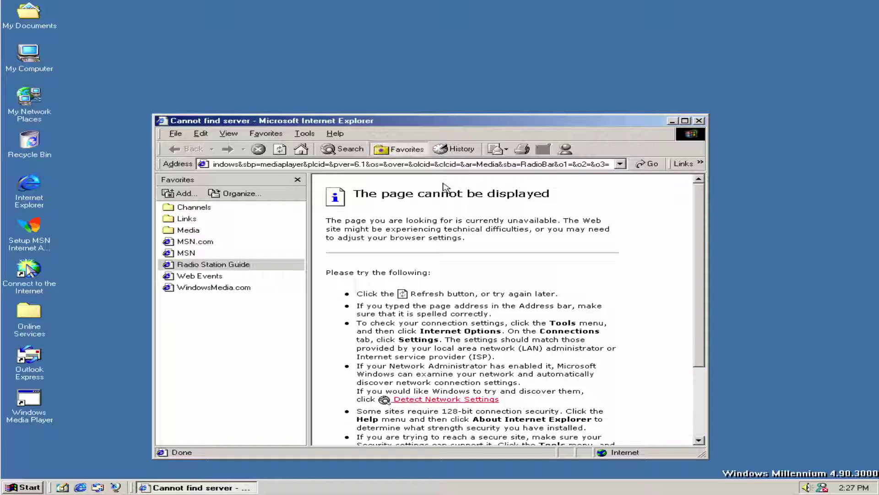
left_click(699, 120)
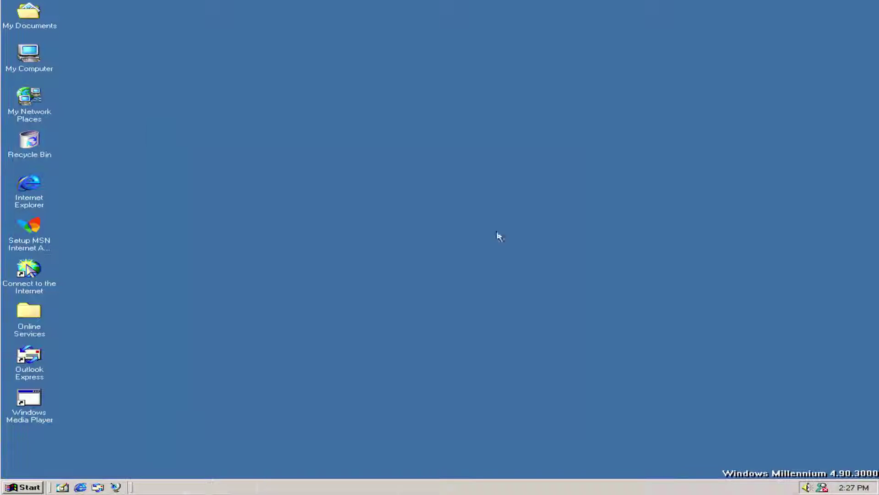
left_click(21, 488)
Step: Launch System Information from System Tools and view its Components category
mouse_move(95, 348)
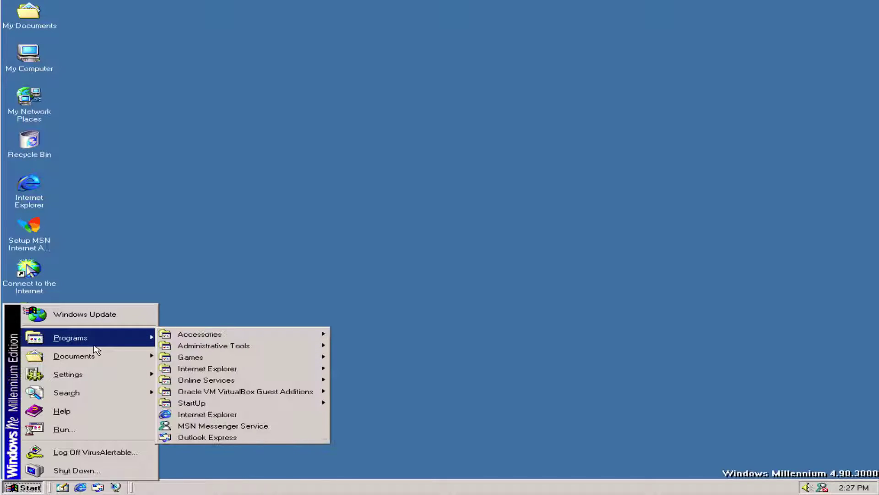
mouse_move(233, 334)
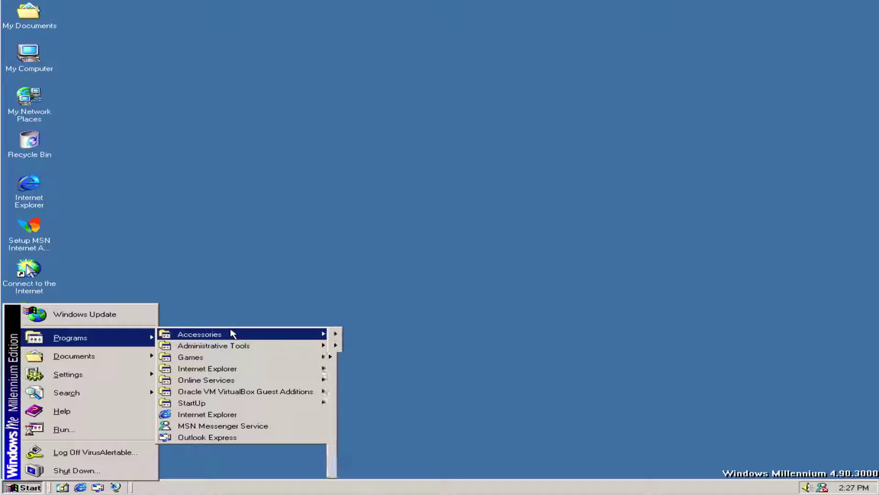
mouse_move(360, 356)
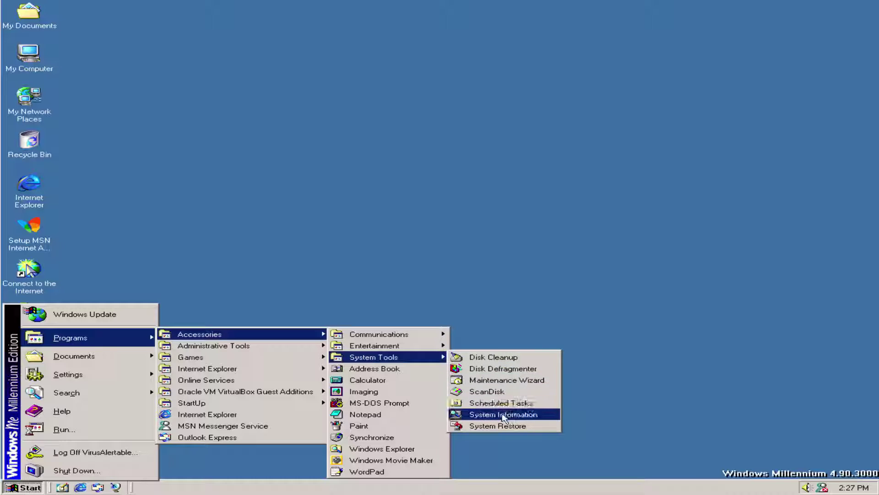
left_click(503, 415)
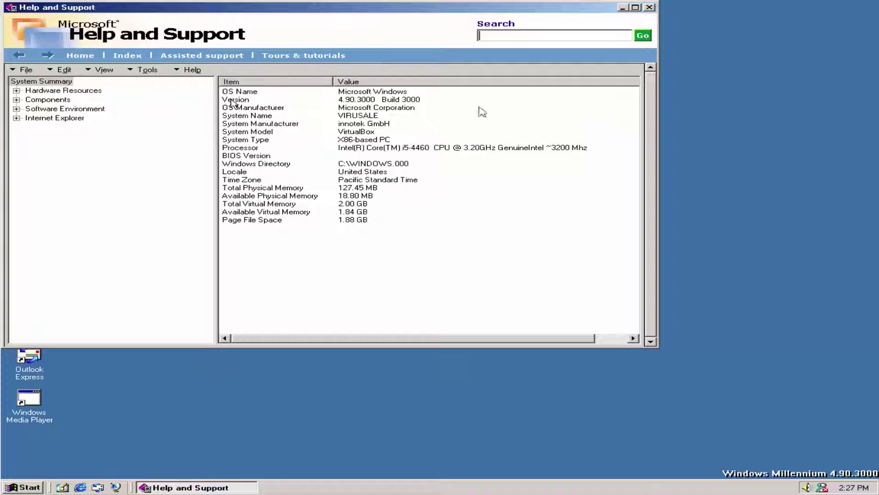
left_click(42, 101)
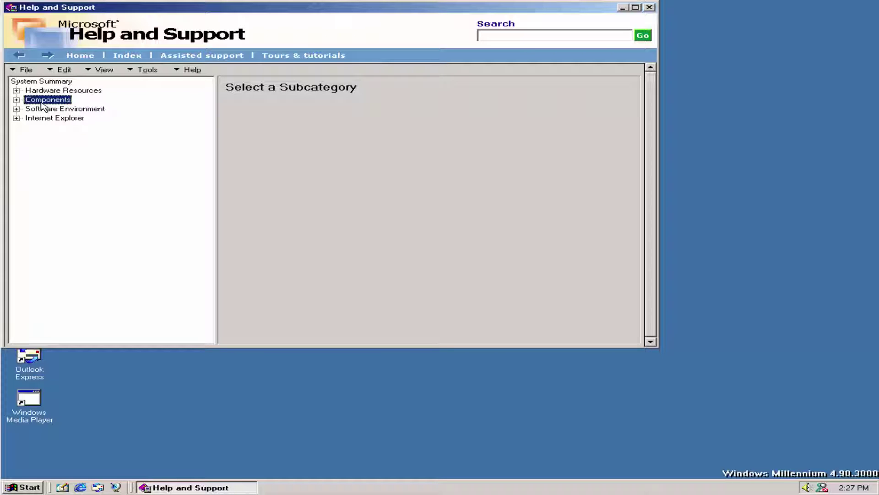
Step: Open Get Assisted Support, view the Millennium beta bug report form, and return to Assisted Support
left_click(83, 55)
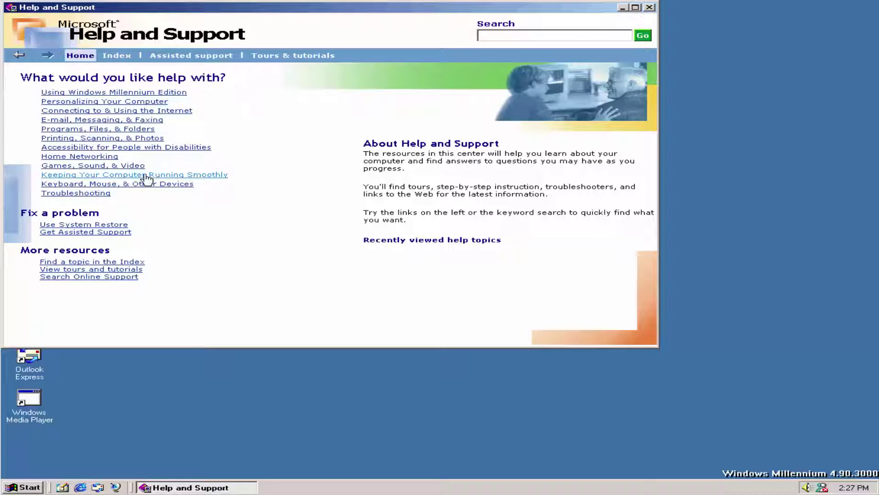
left_click(102, 232)
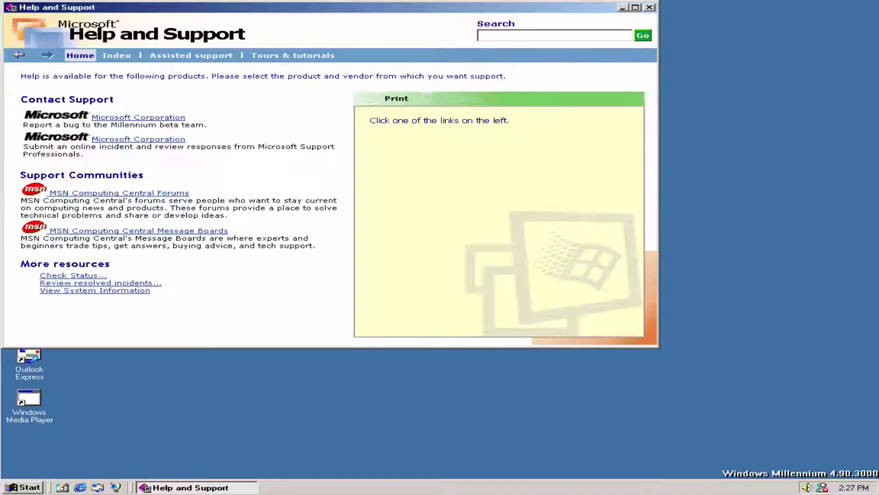
left_click(142, 118)
scroll(319, 175, "down", 15)
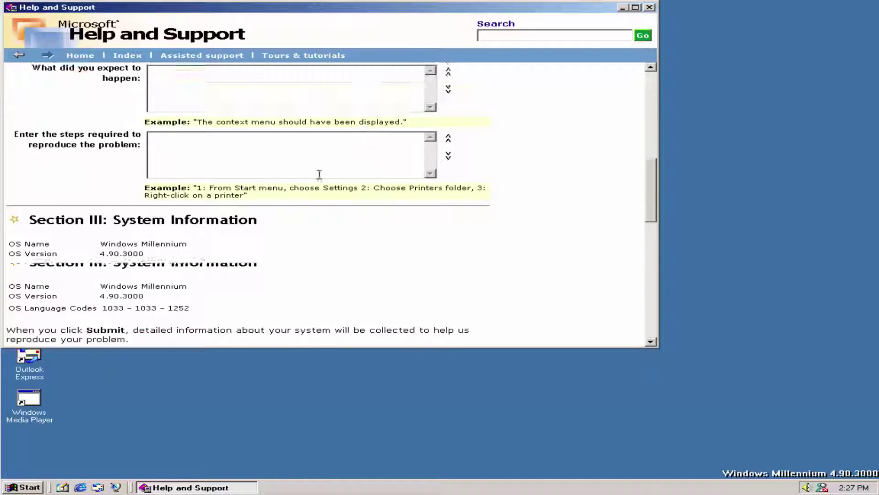
scroll(319, 175, "up", 15)
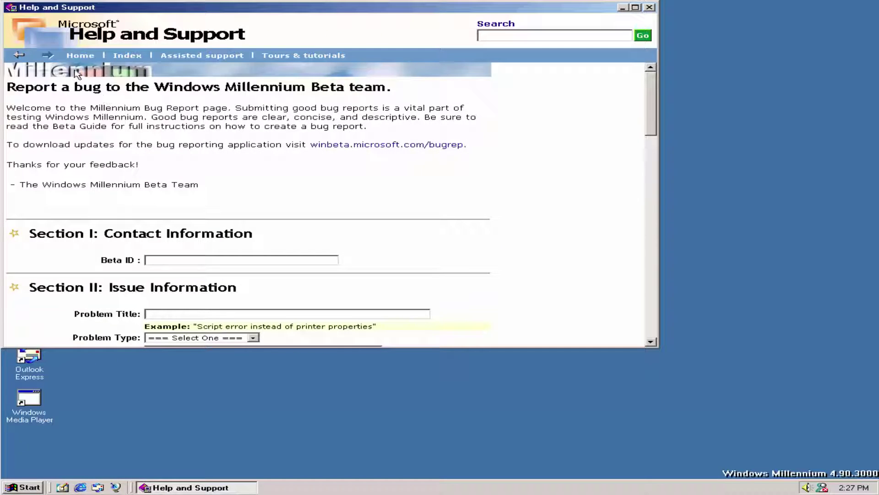
left_click(11, 58)
Step: Open the online incident submission page and collect machine data for the support incident
triple_click(119, 147)
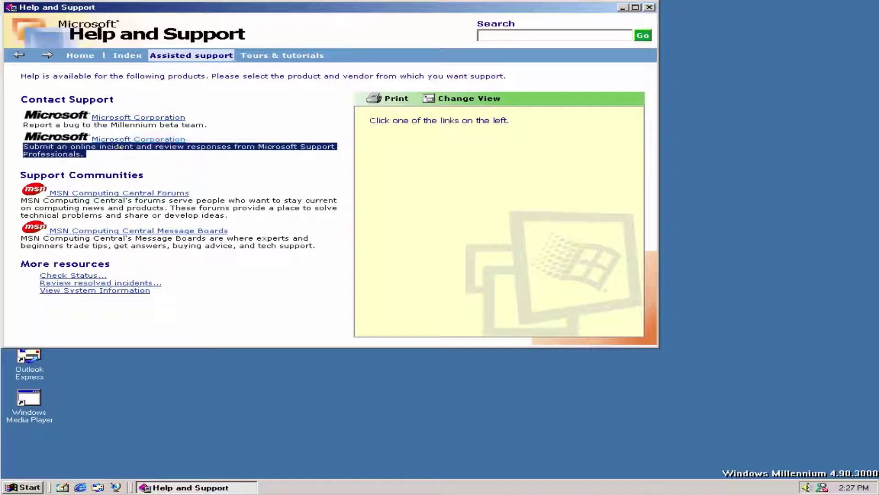
left_click(123, 140)
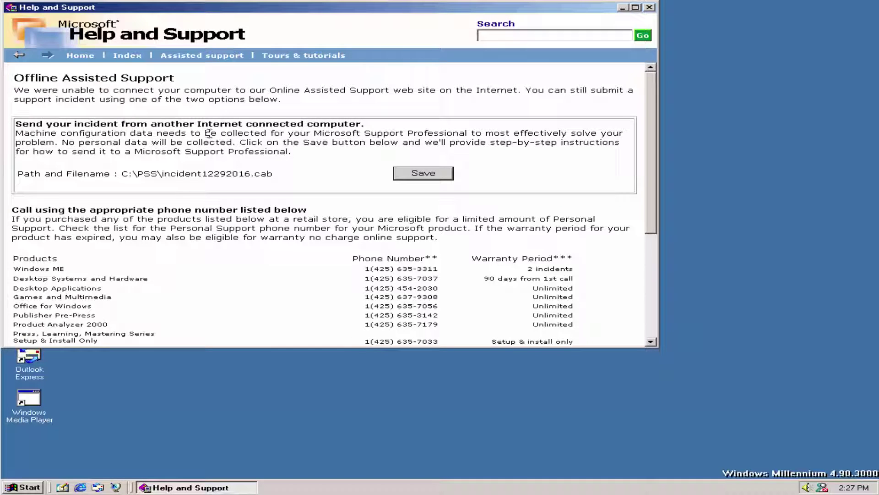
scroll(210, 135, "down", 5)
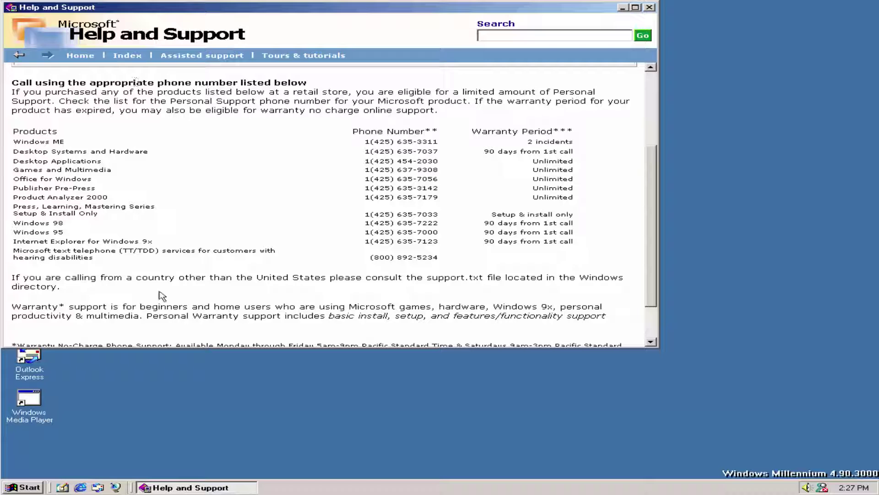
scroll(303, 179, "down", 2)
scroll(307, 192, "up", 7)
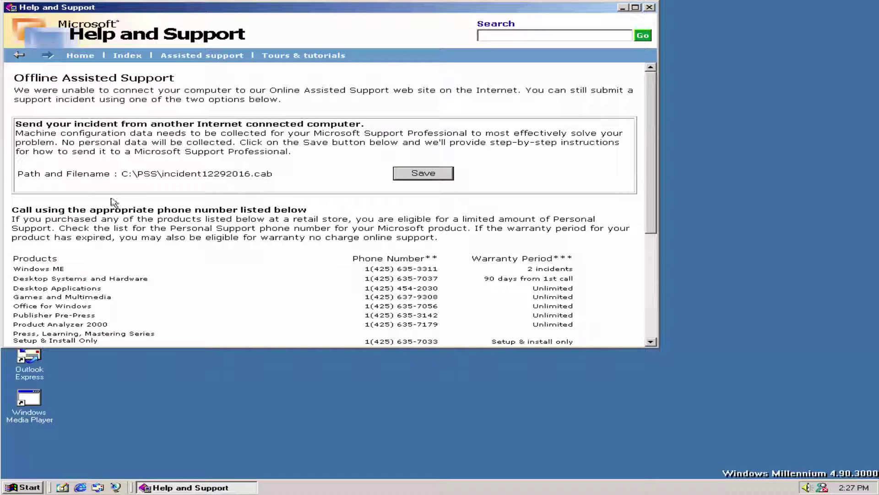
left_click(403, 175)
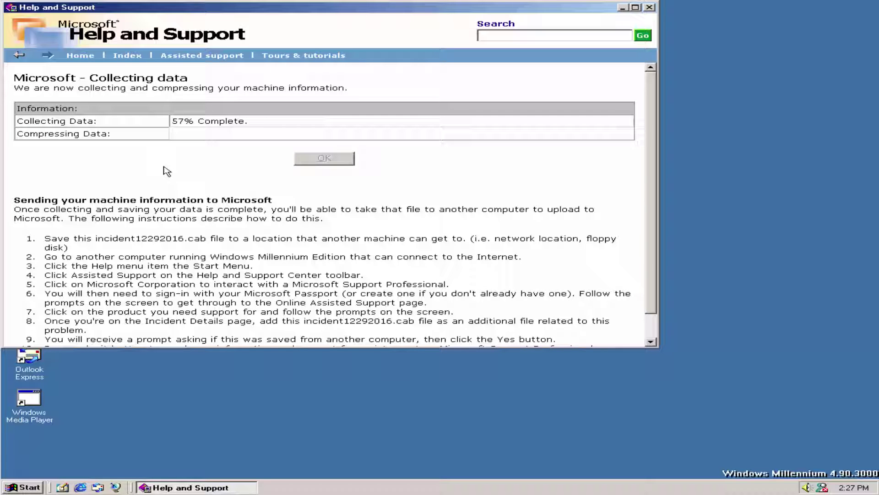
scroll(167, 171, "down", 1)
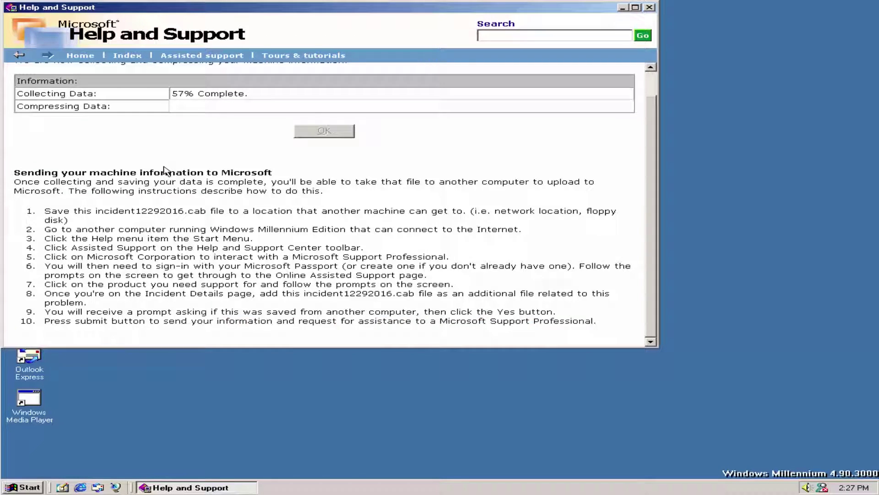
Step: Browse the Getting Things Done and Learning Windows Me tutorials, then close Help and Support
left_click(83, 55)
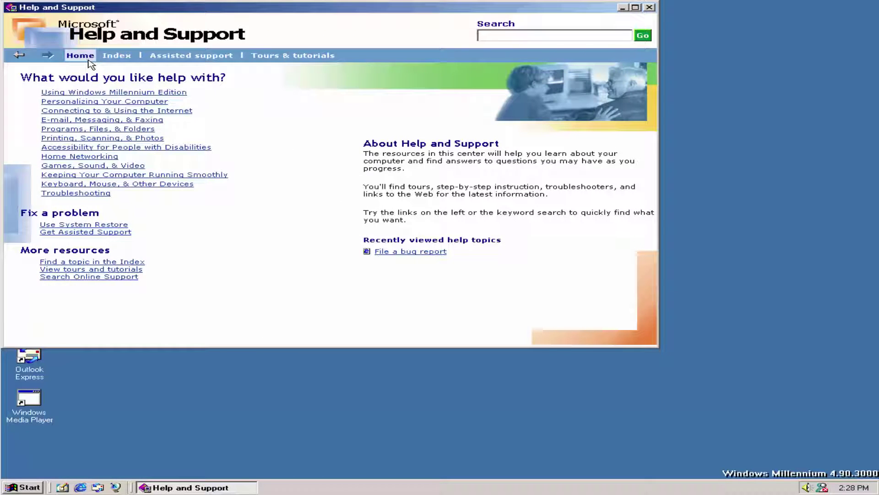
left_click(100, 270)
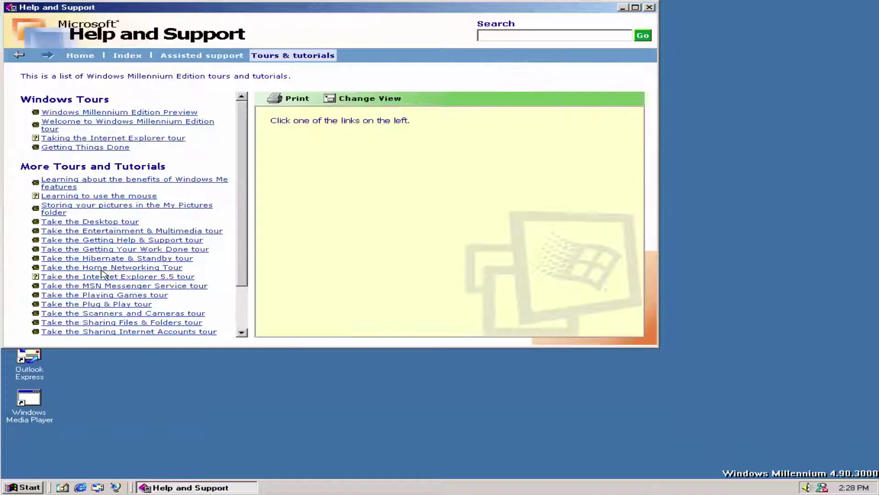
left_click(110, 148)
left_click(91, 108)
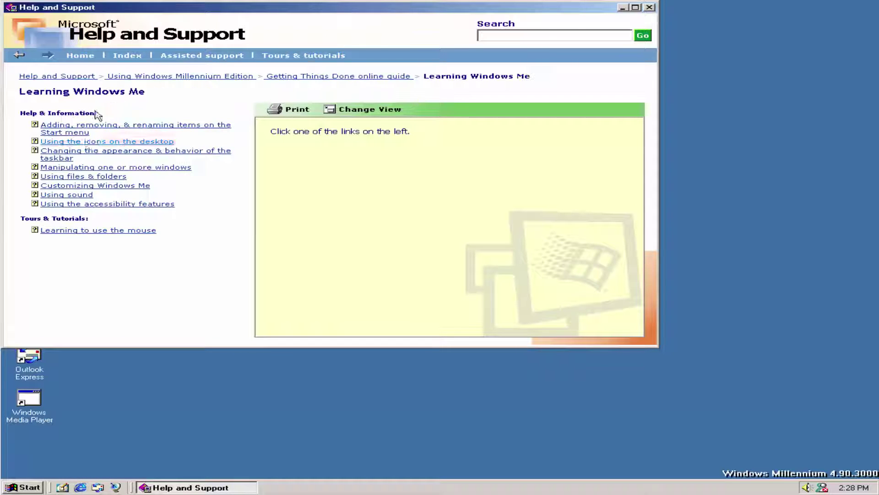
left_click(117, 231)
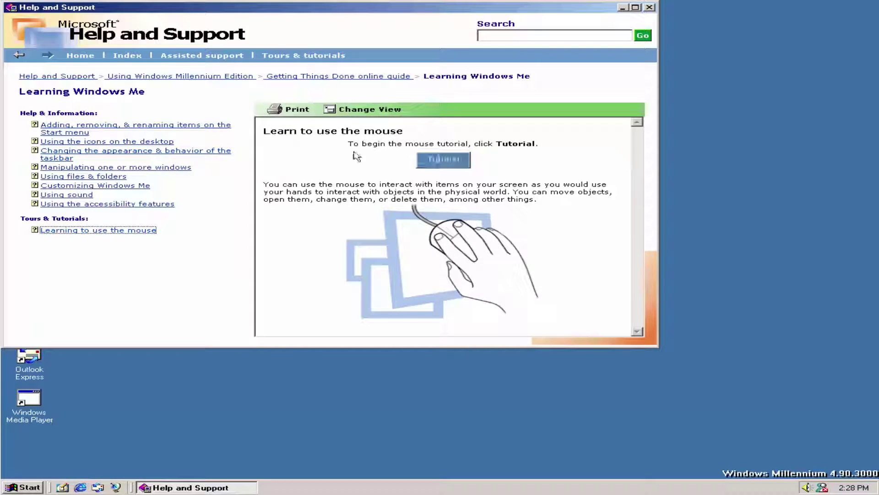
left_click(87, 131)
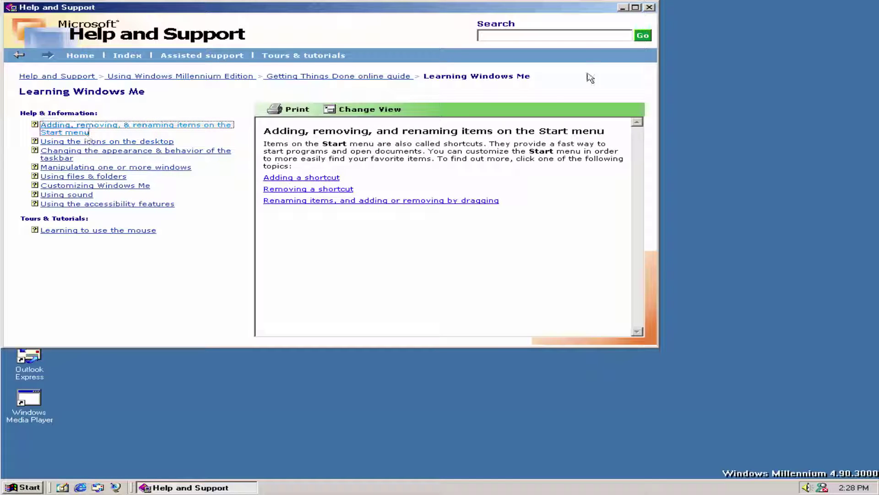
key("alt+F4")
Step: In Display Properties, preview the Windows98, Windows Millennium and Windows Me wallpapers, settling on Windows Me
right_click(184, 272)
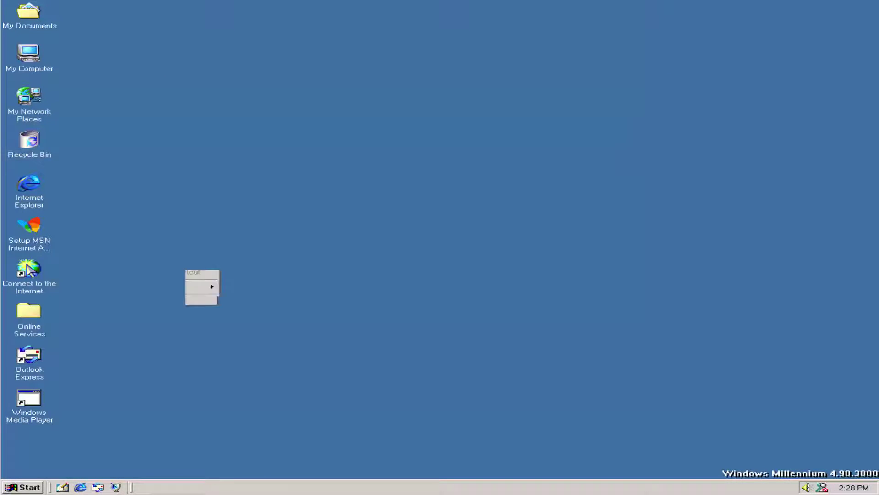
left_click(217, 365)
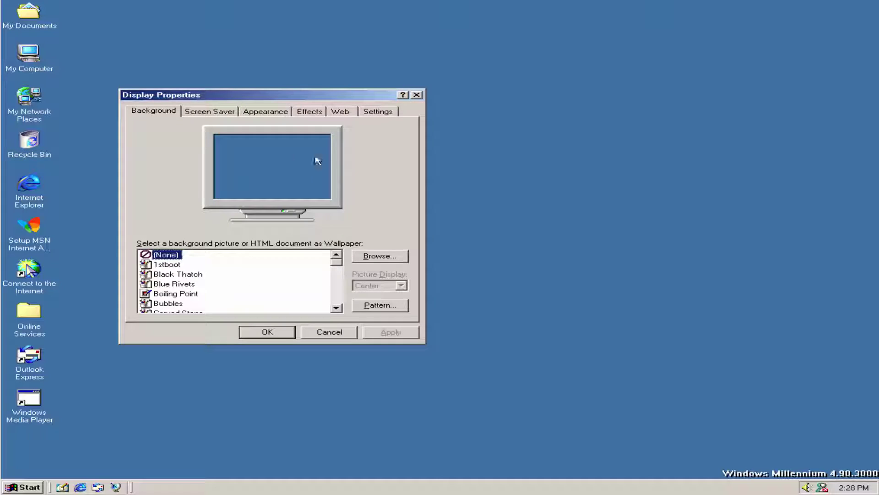
scroll(207, 293, "down", 10)
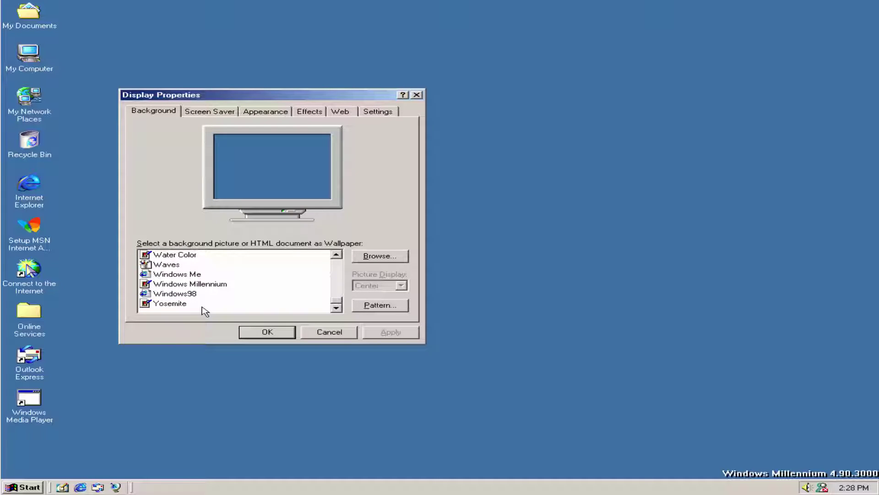
left_click(171, 295)
left_click(191, 285)
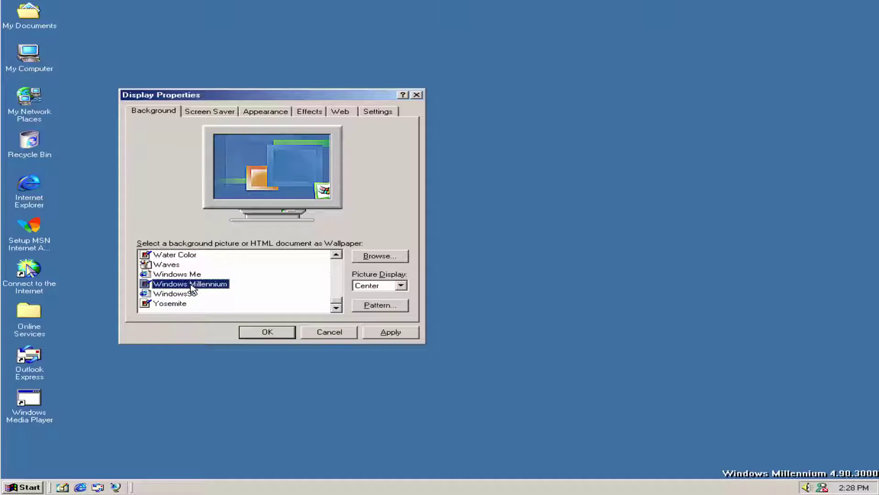
key("Up")
key("Down")
key("Up")
Step: Apply the Windows Me wallpaper with Active Desktop enabled, then close the failed wallpaper web page
left_click(389, 334)
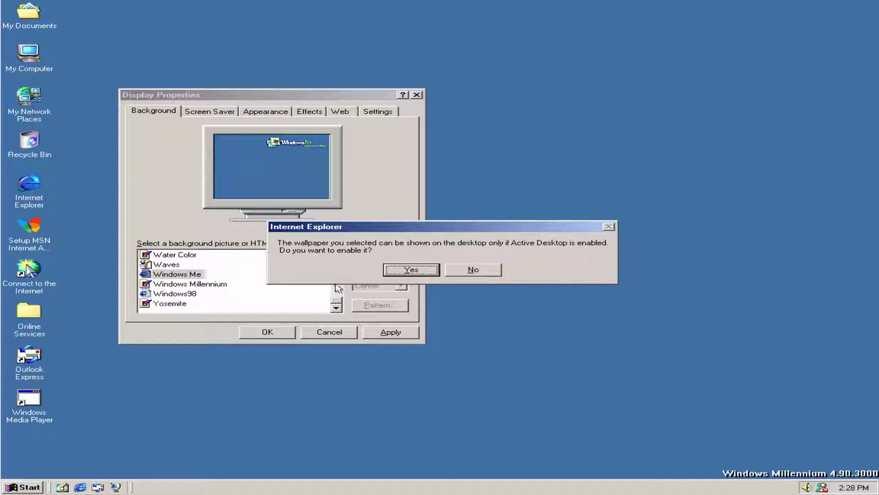
left_click(411, 270)
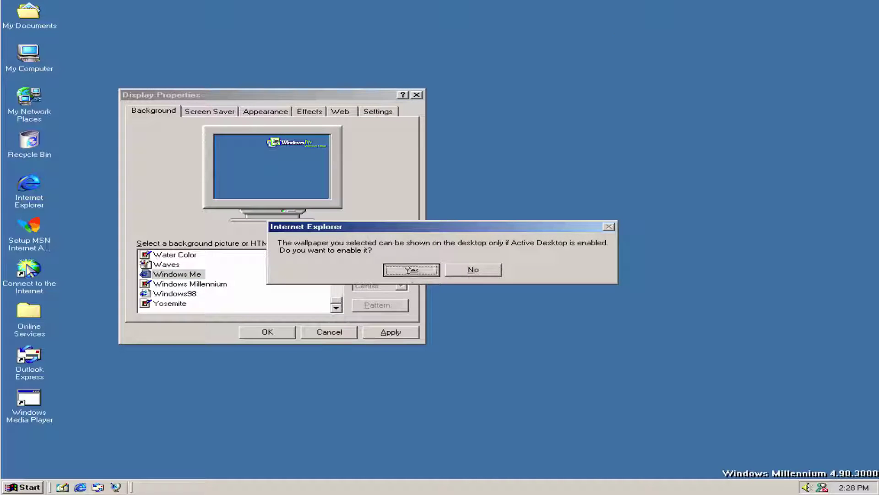
left_click(274, 336)
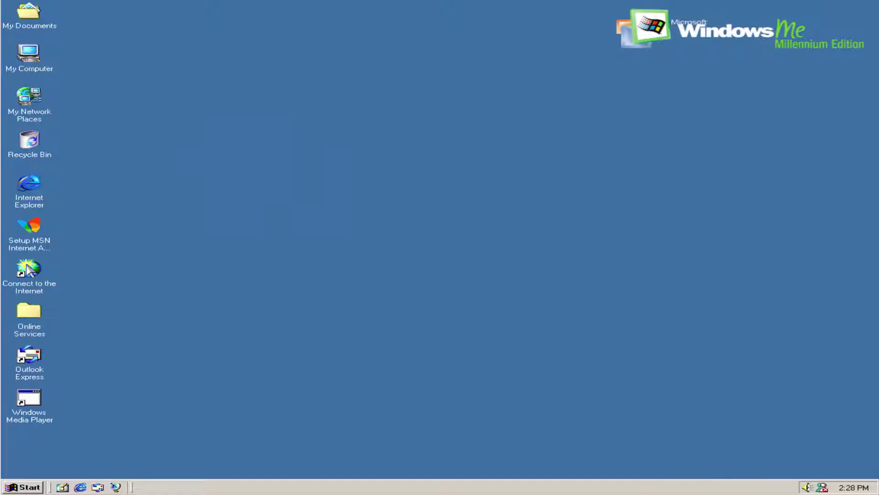
left_click(632, 32)
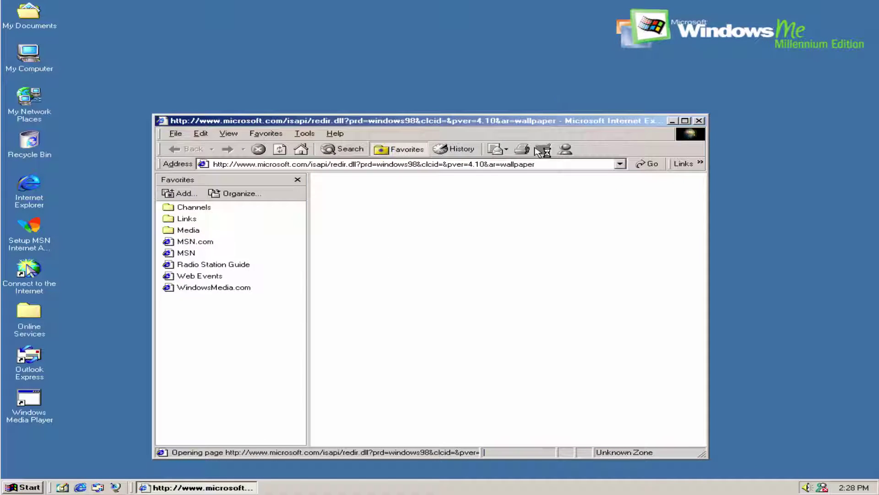
left_click(699, 120)
Step: Choose the 3D Flying Objects screen saver in Display Properties and preview it full screen
right_click(540, 272)
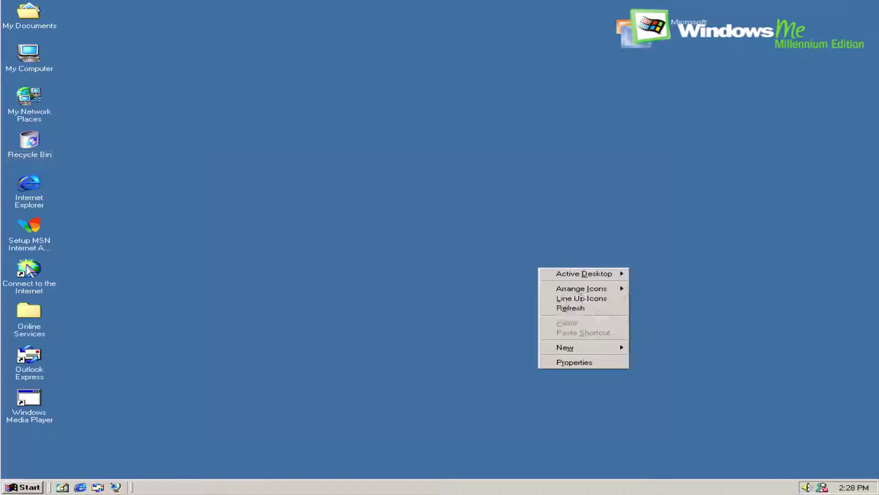
left_click(570, 362)
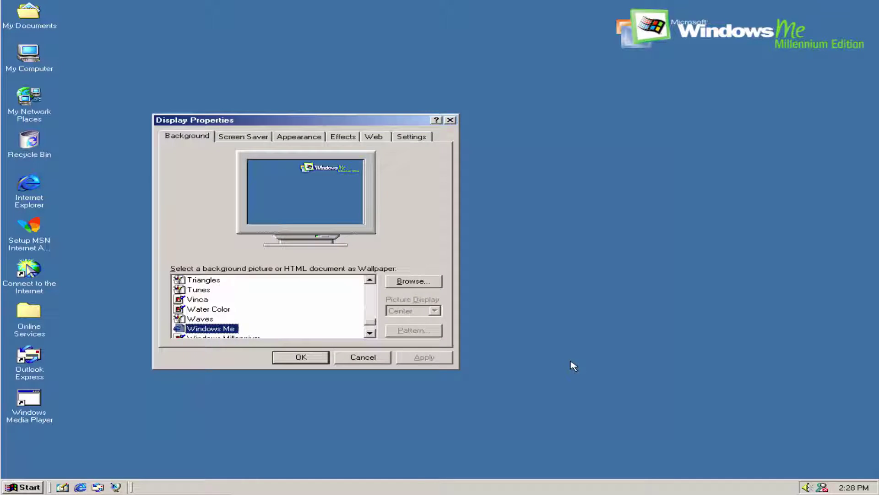
left_click(246, 138)
left_click(218, 266)
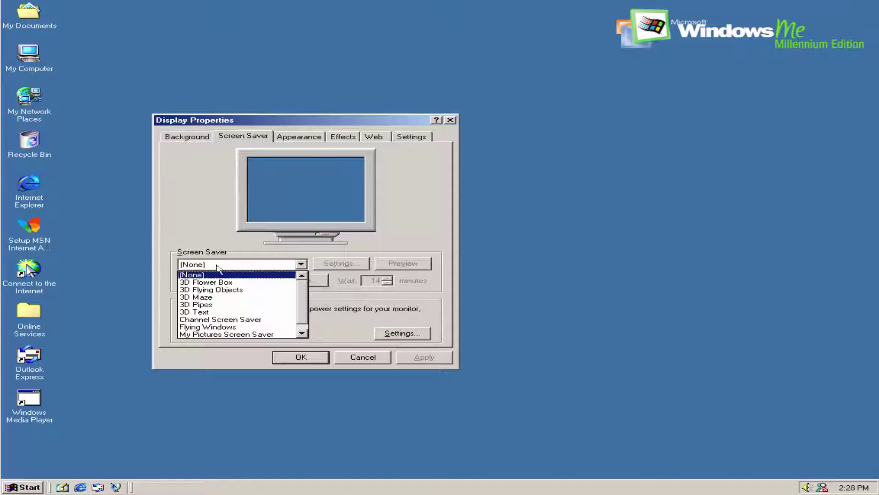
left_click(224, 291)
left_click(400, 264)
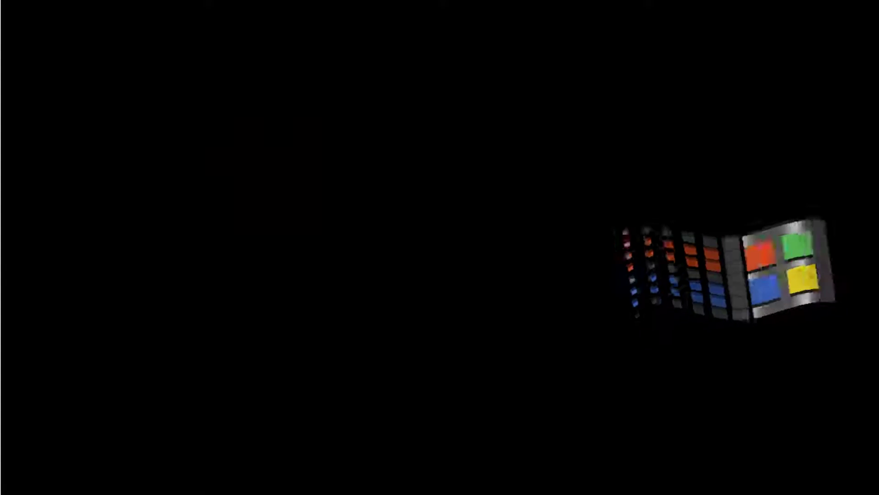
Step: Switch to the 3D Maze screen saver and preview it full screen
mouse_move(379, 275)
left_click(301, 264)
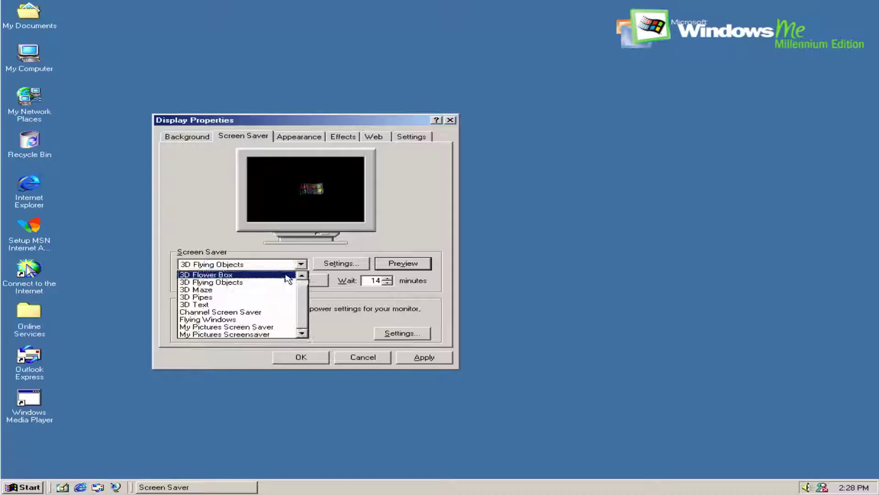
left_click(274, 289)
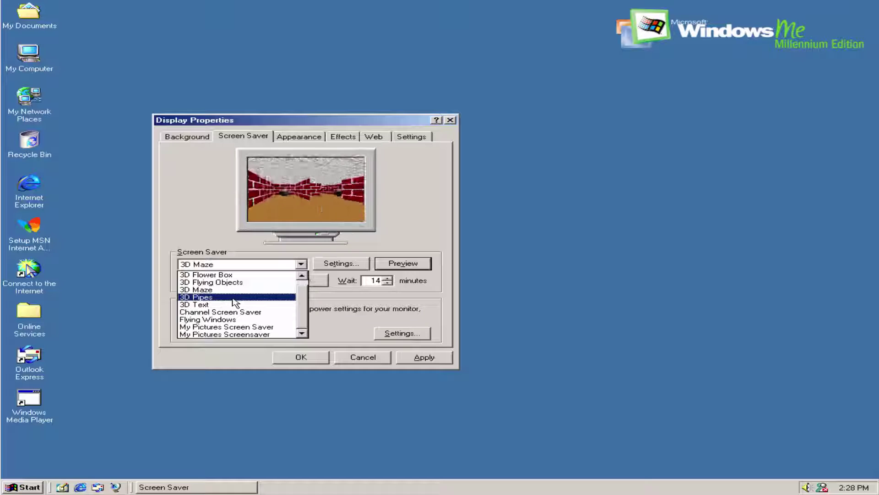
left_click(403, 263)
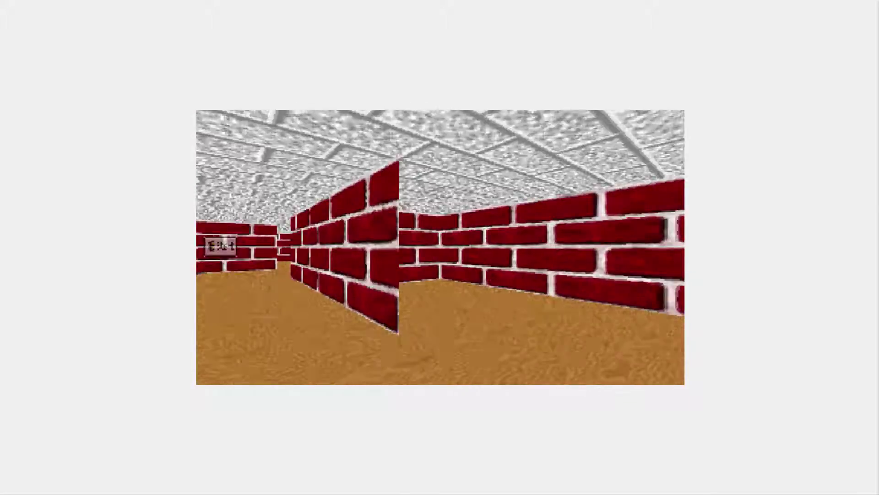
Step: Step through Flying Windows and My Pictures savers, preview Channel Screen Saver, then close Display Properties
mouse_move(296, 115)
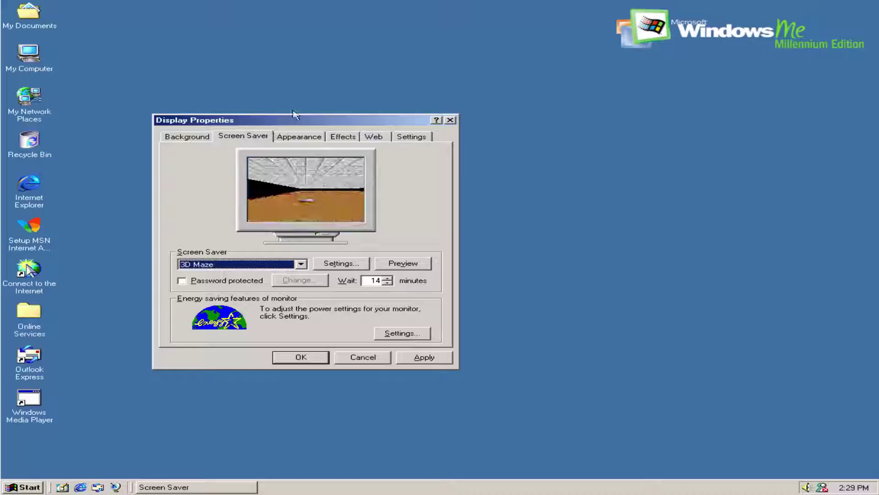
left_click(197, 264)
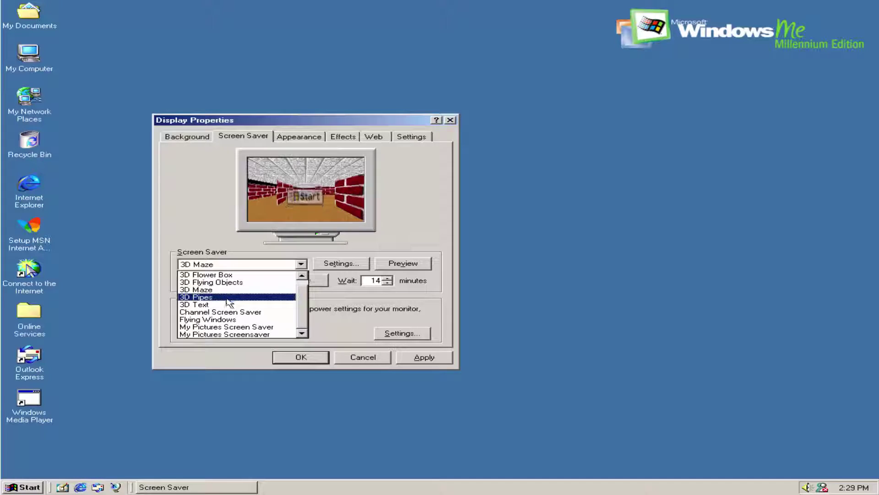
left_click(234, 319)
key("Down")
key("Up")
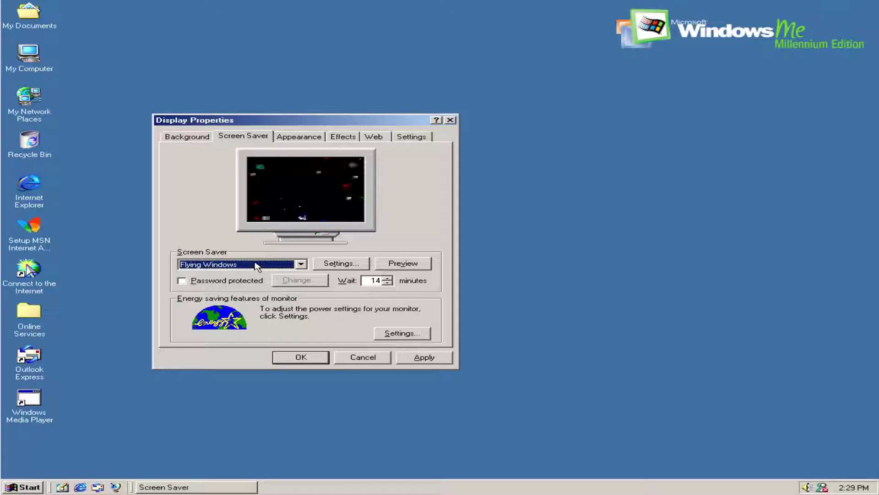
key("Down")
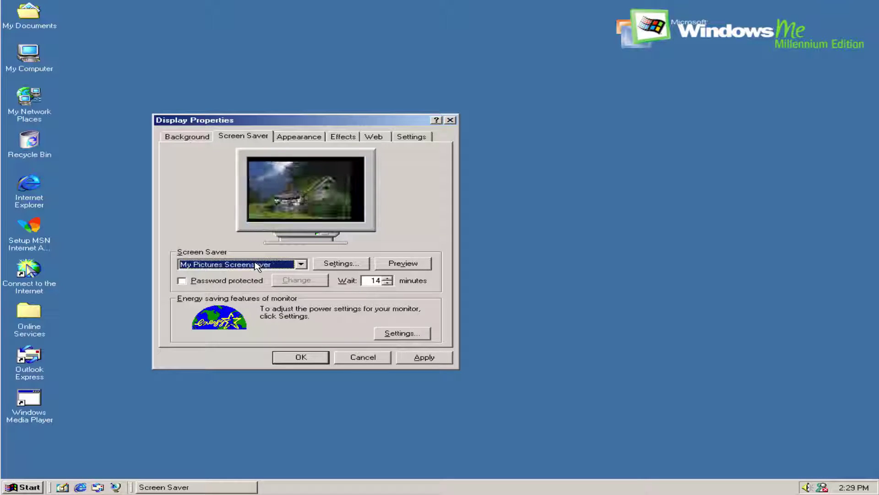
key("Up")
key("Up")
key("Up")
key("Up")
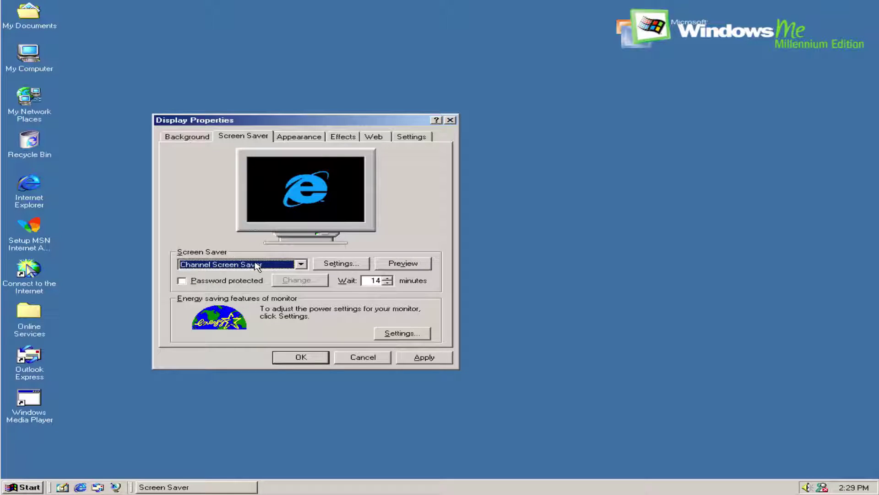
key("alt+v")
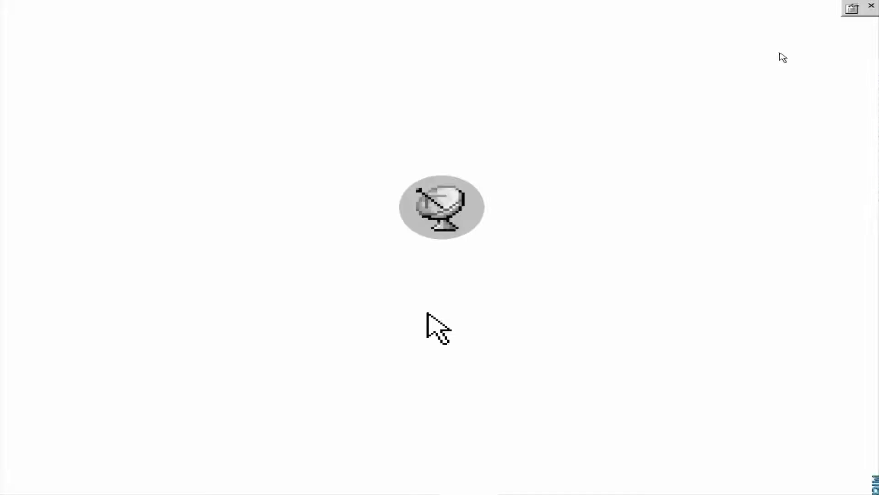
left_click(872, 6)
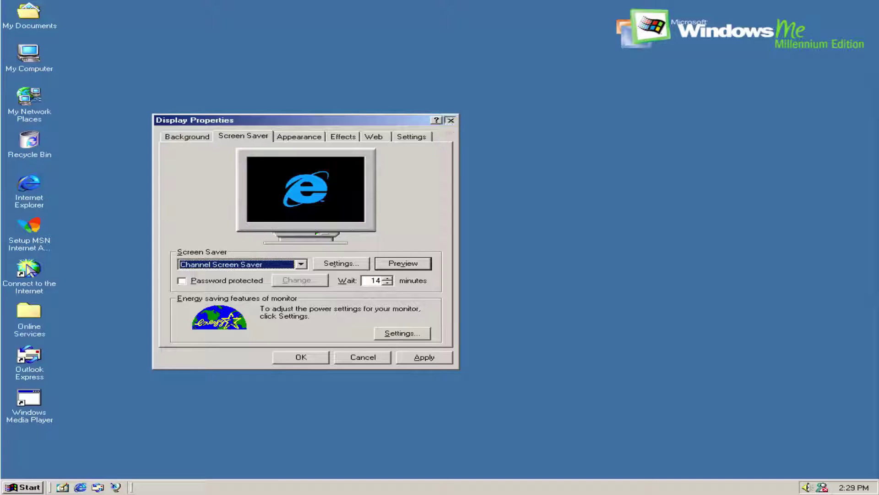
left_click(450, 120)
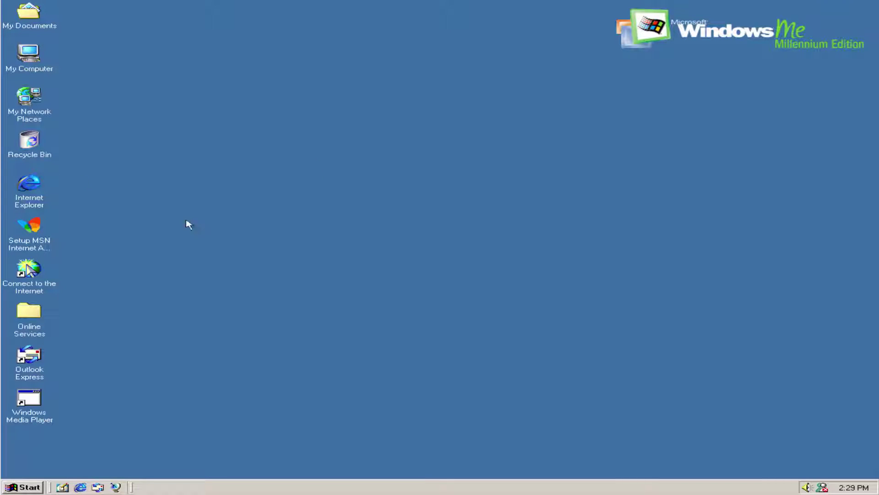
Step: Open Help and Support from the Start menu, then close it
left_click(28, 488)
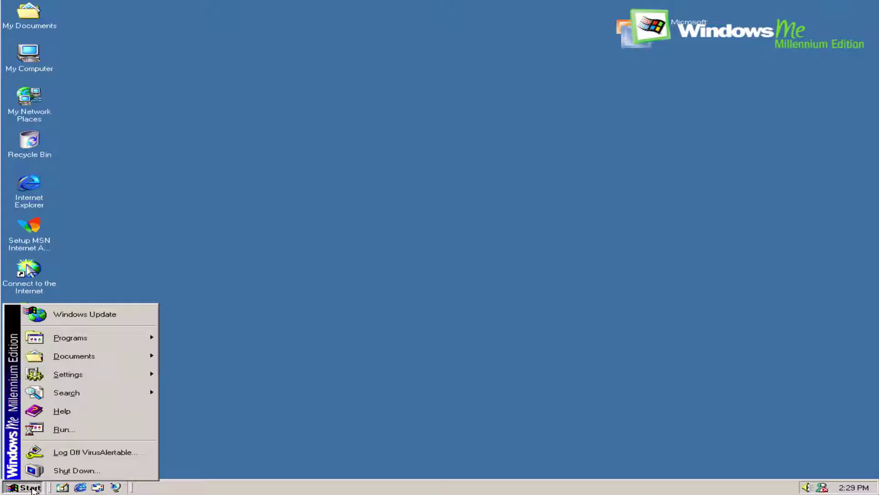
left_click(59, 410)
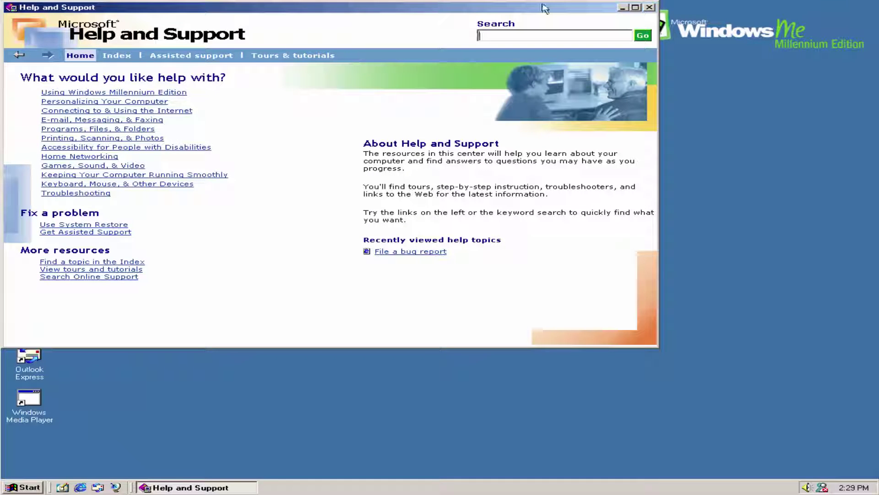
left_click(649, 7)
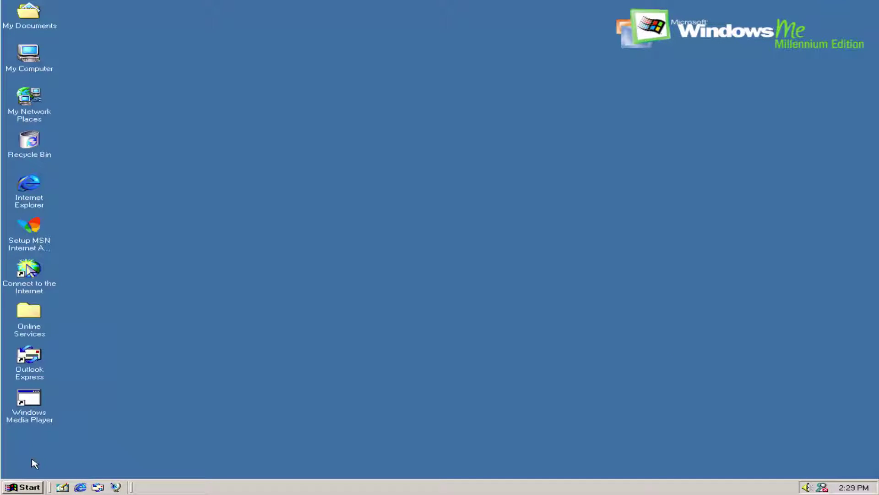
Step: Browse from My Computer into Local Disk (C:) and the WINDOWS.000 folder
left_click(32, 487)
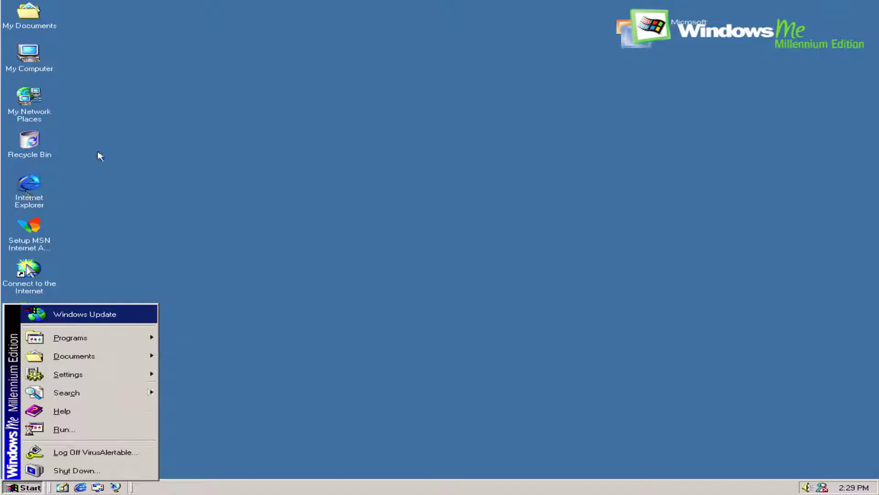
double_click(29, 55)
left_click(241, 80)
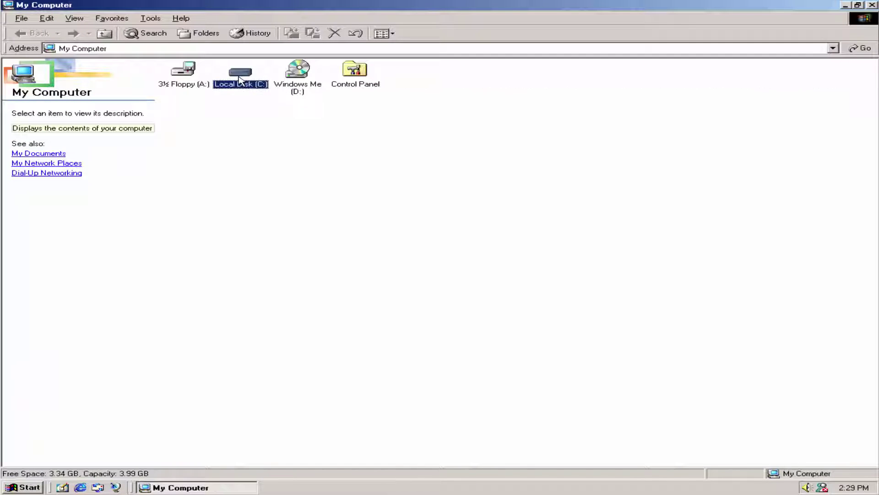
double_click(241, 81)
double_click(455, 72)
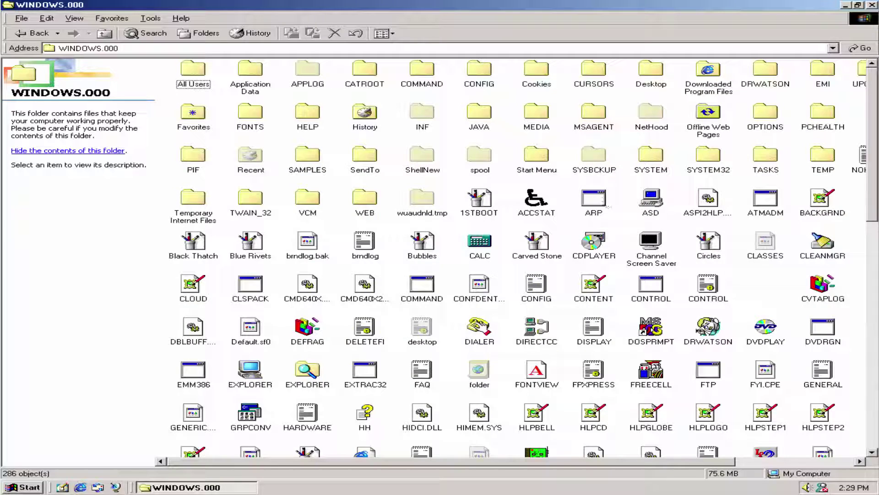
Step: Run the Calculator (CALC) from WINDOWS.000 and close it
double_click(481, 243)
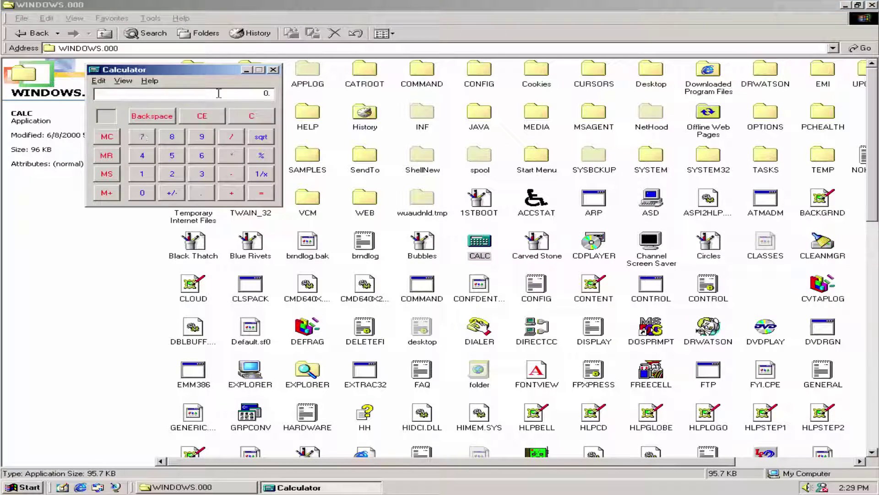
left_click(273, 70)
scroll(334, 250, "down", 9)
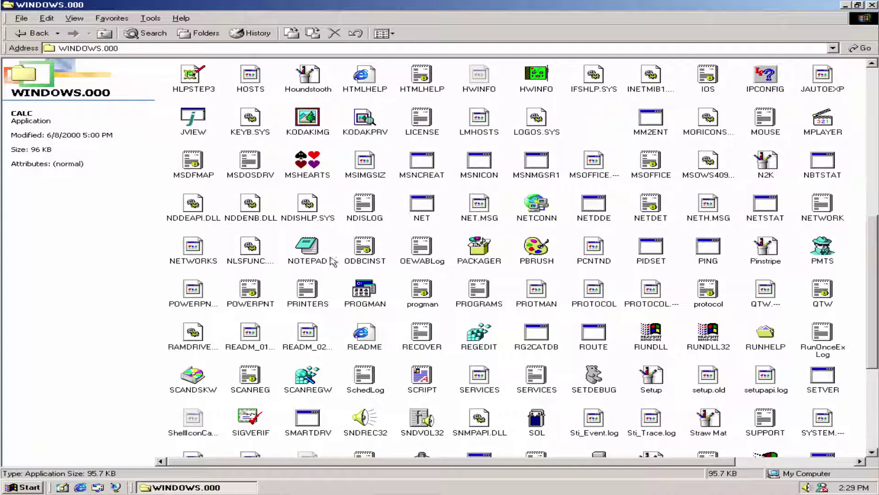
scroll(698, 197, "up", 3)
Step: Launch DVDPLAY and dismiss its video card error message
left_click(723, 147)
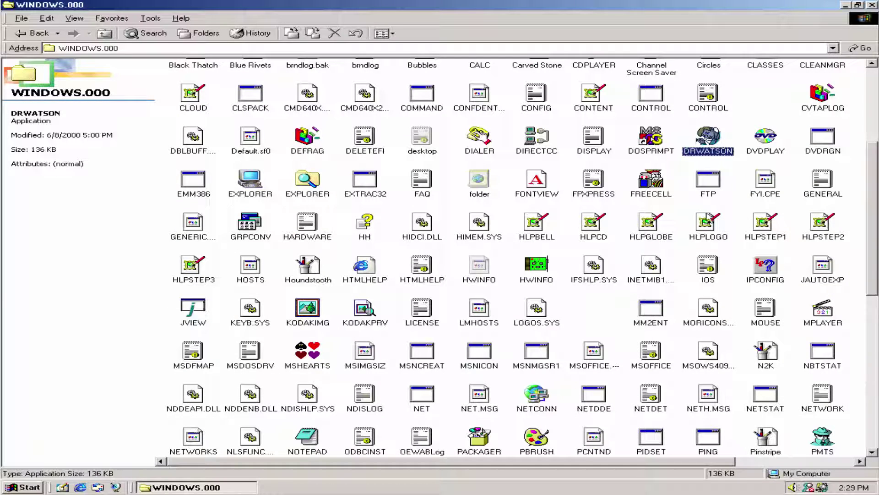
double_click(760, 152)
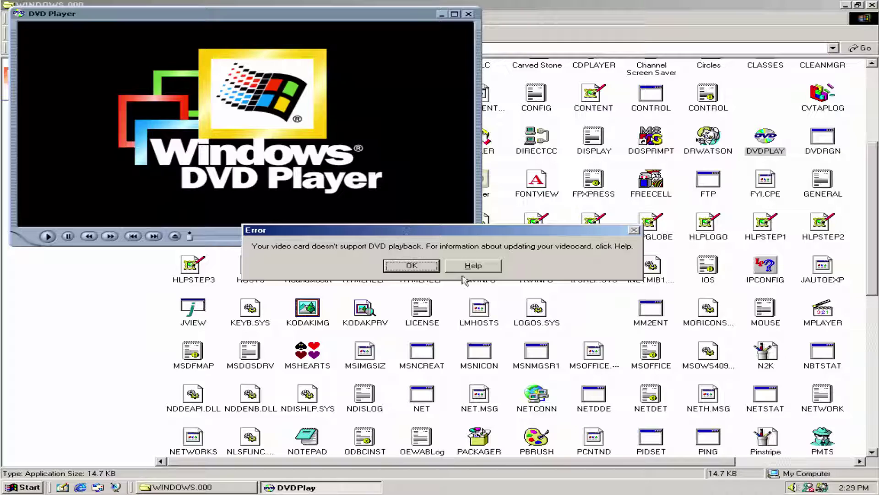
left_click(404, 269)
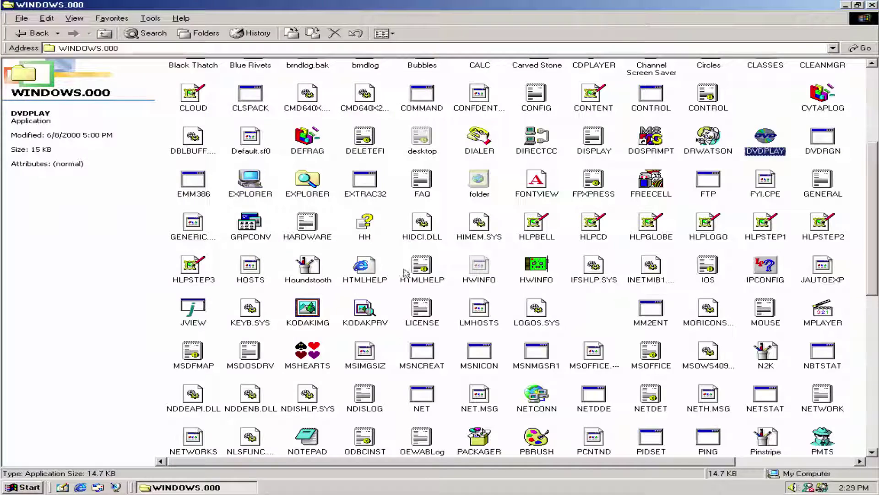
Step: Run WINVER to view the Windows version information, then close it
scroll(403, 289, "down", 8)
scroll(403, 297, "down", 3)
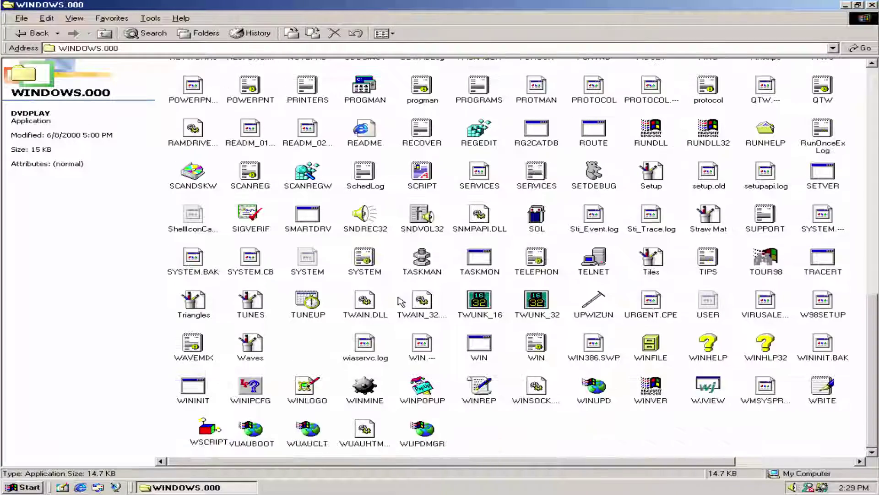
double_click(641, 392)
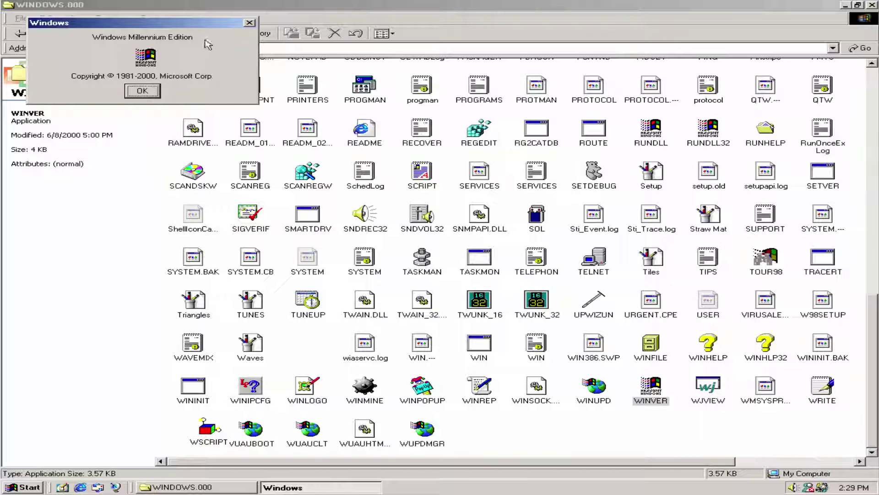
left_click(159, 87)
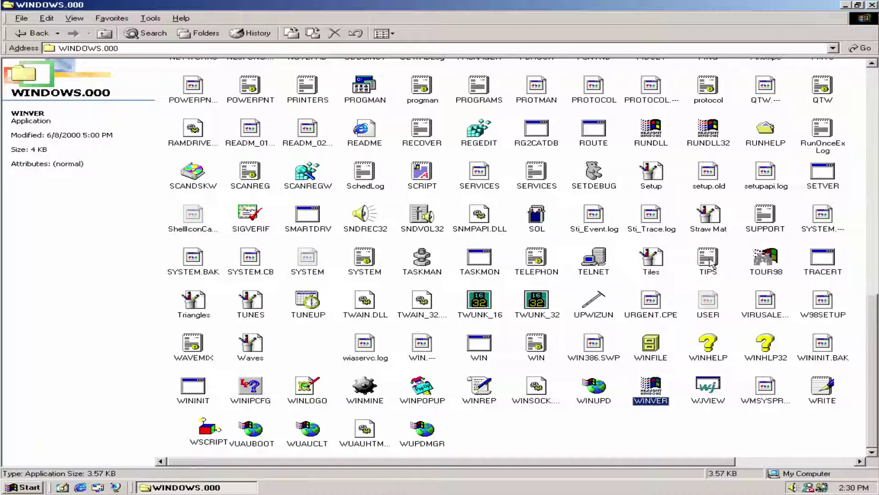
Step: Close the WINDOWS.000 window and bring up the Shut Down Windows dialog
scroll(768, 263, "up", 15)
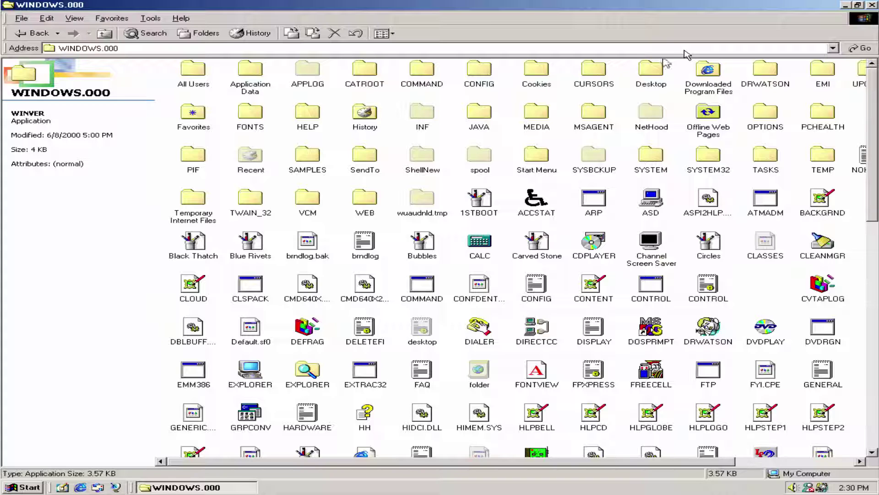
left_click(872, 6)
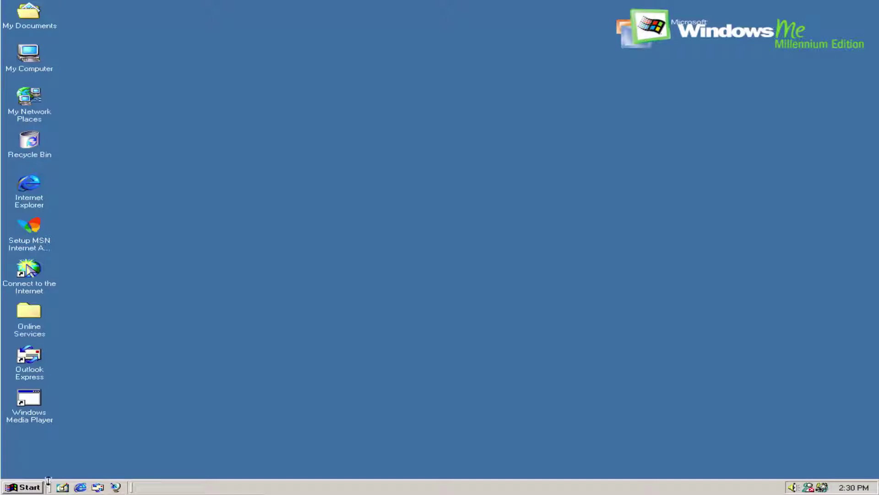
left_click(27, 487)
left_click(53, 470)
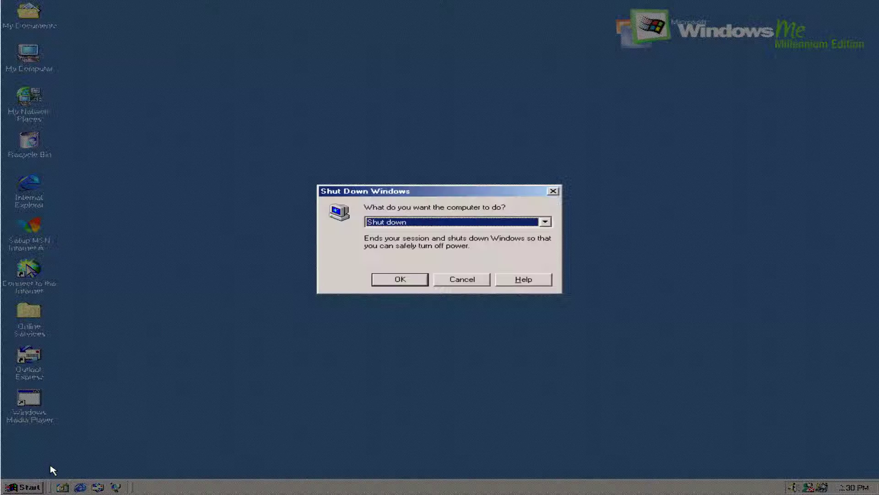